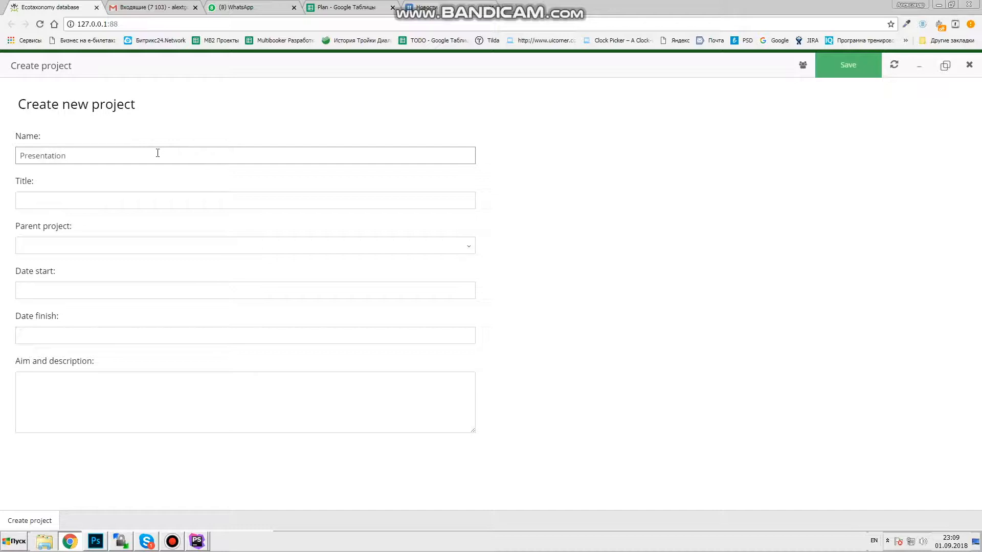
# Step: Enter "title" as the new project's title and set its parent project to All projects
pyautogui.click(159, 201)
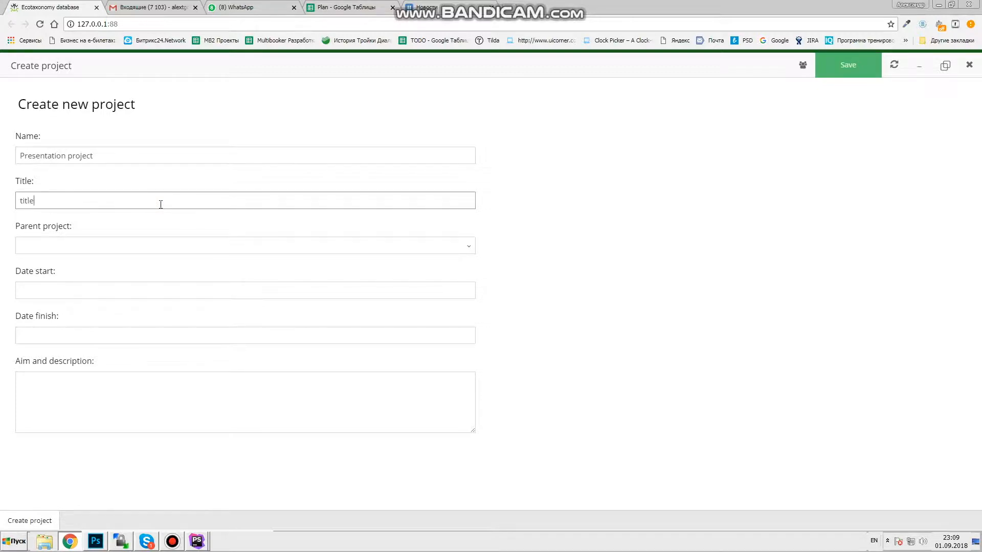
pyautogui.click(61, 246)
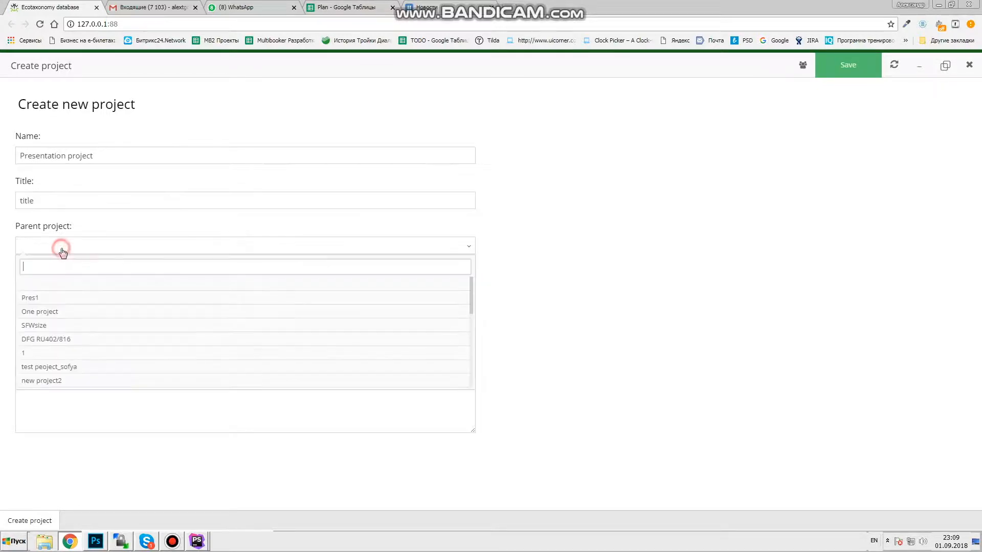
pyautogui.scroll(-2, 88, 304)
pyautogui.click(79, 307)
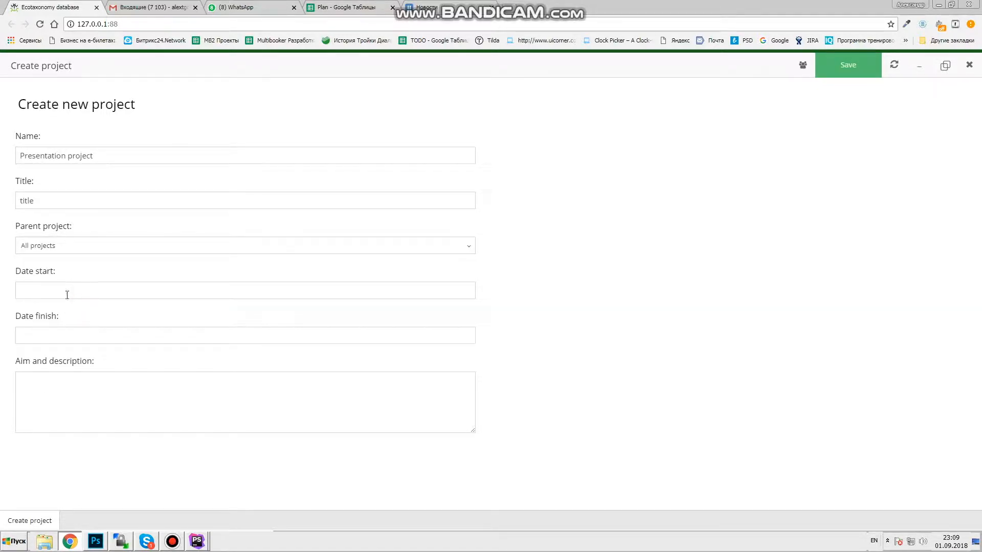
# Step: Set the project's start date to 01.09.2018 and its finish date to 30.09.2018
pyautogui.click(67, 292)
pyautogui.click(98, 185)
pyautogui.click(67, 336)
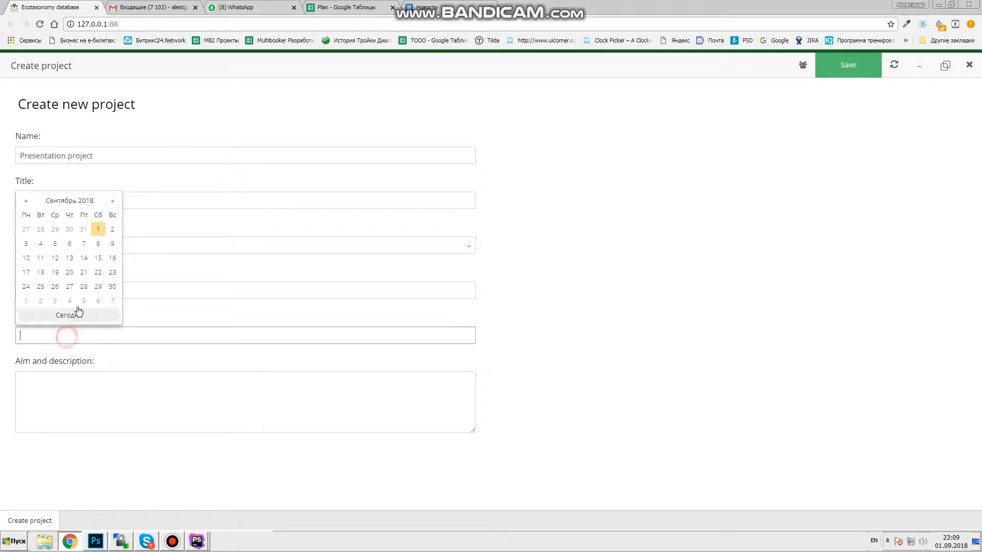
pyautogui.click(112, 287)
# Step: Enter "desc" as the project's aim and description and save the new project
pyautogui.click(54, 392)
pyautogui.write('desc')
pyautogui.click(846, 64)
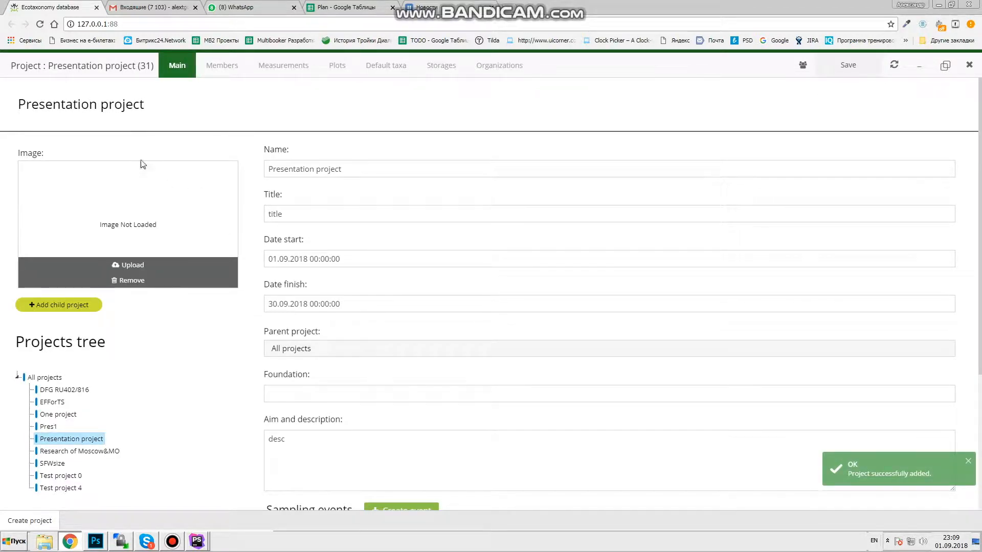
pyautogui.scroll(-3, 91, 347)
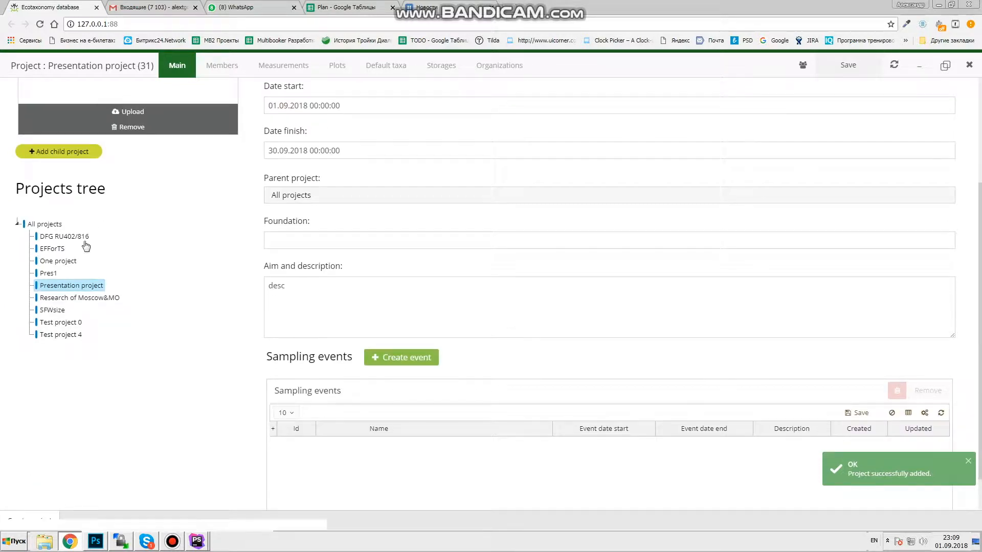
pyautogui.scroll(3, 186, 313)
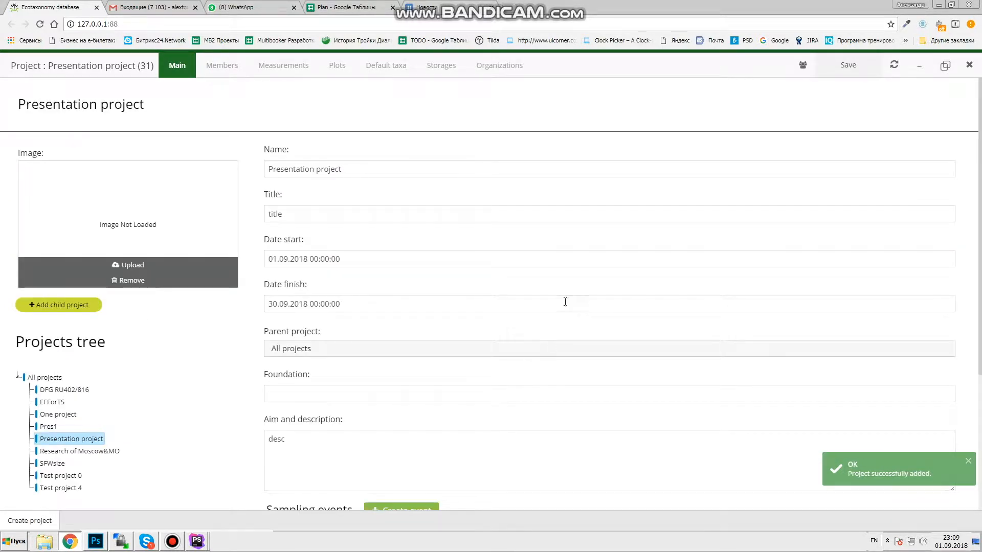
pyautogui.scroll(-4, 565, 302)
pyautogui.scroll(4, 254, 190)
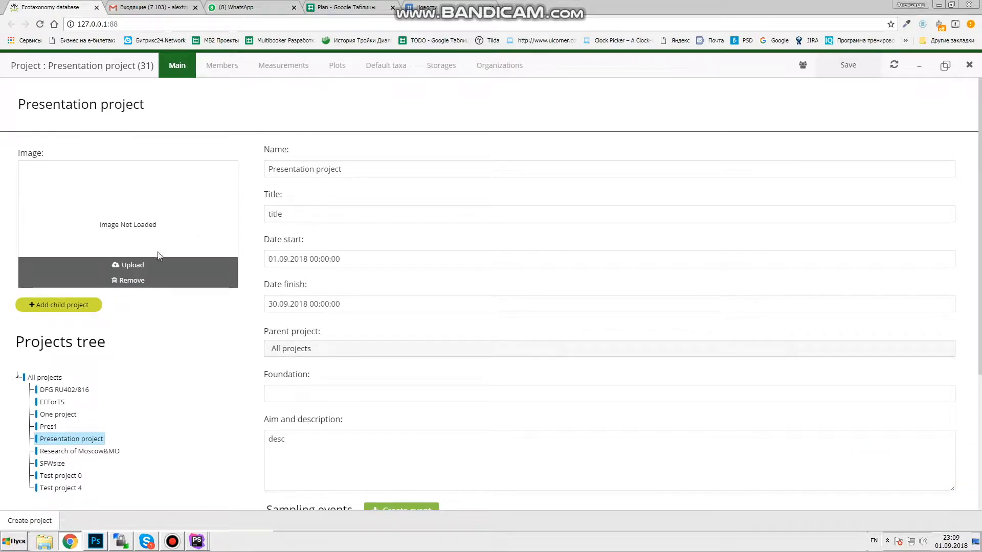
# Step: Upload the mite picture as the image of Presentation project and save the project
pyautogui.click(134, 265)
pyautogui.click(289, 80)
pyautogui.doubleClick(289, 79)
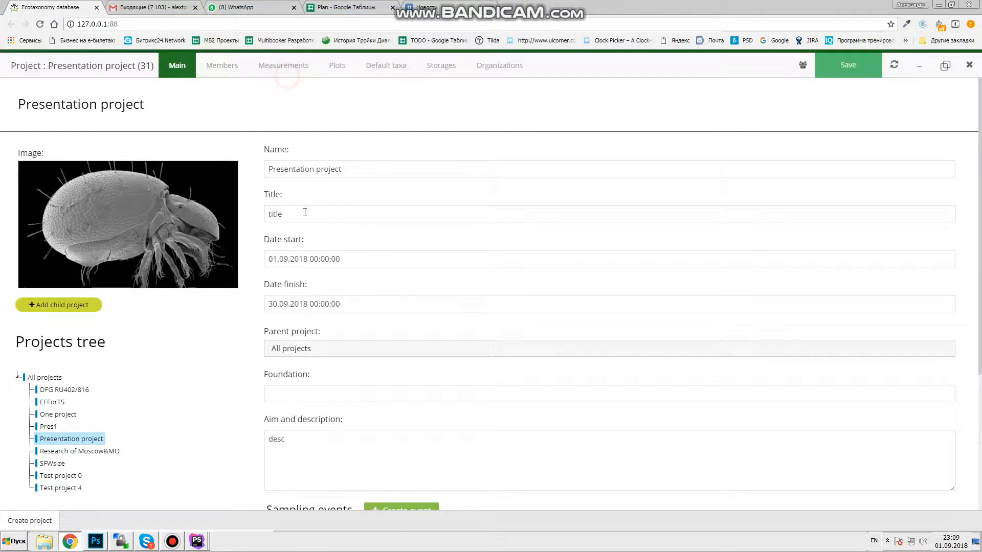
pyautogui.click(848, 65)
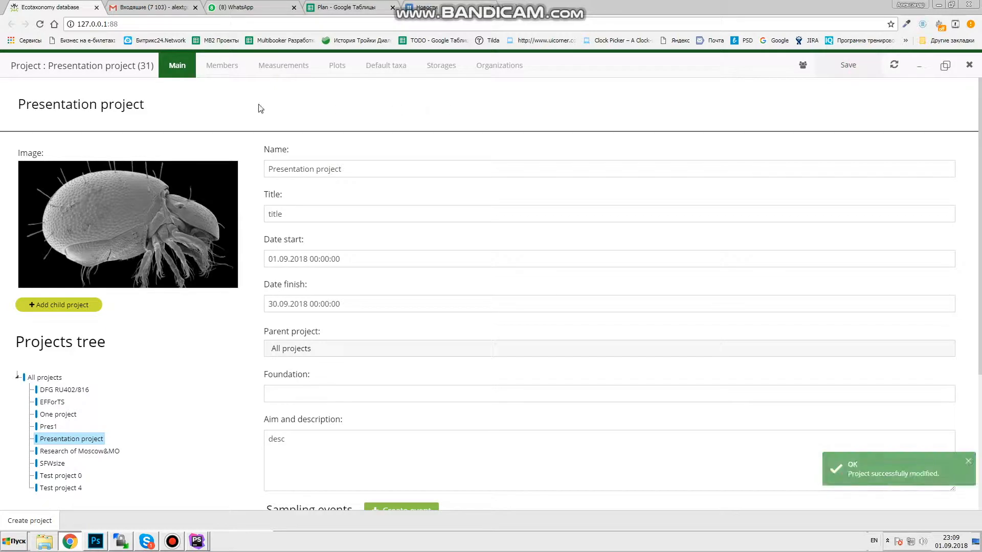
pyautogui.scroll(-1, 310, 181)
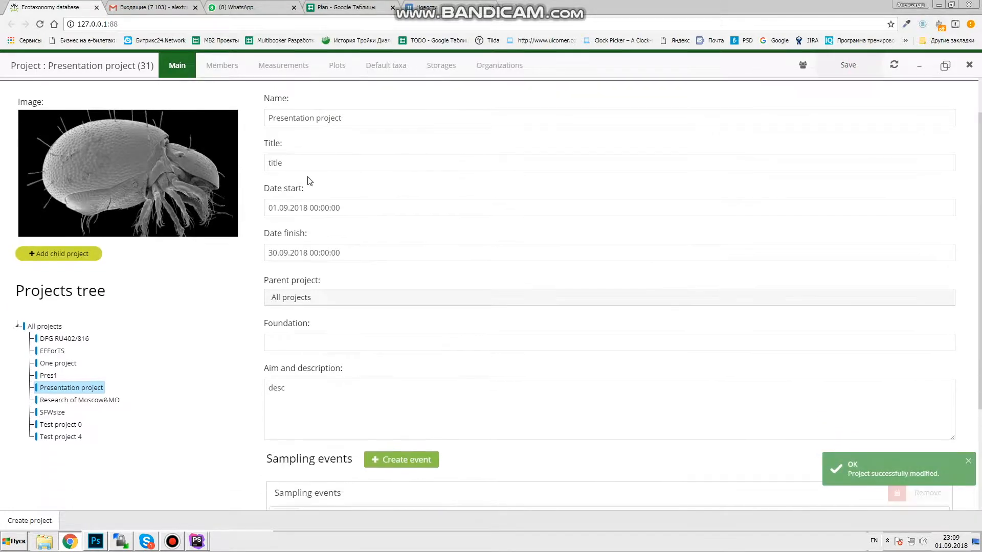
pyautogui.scroll(-3, 296, 205)
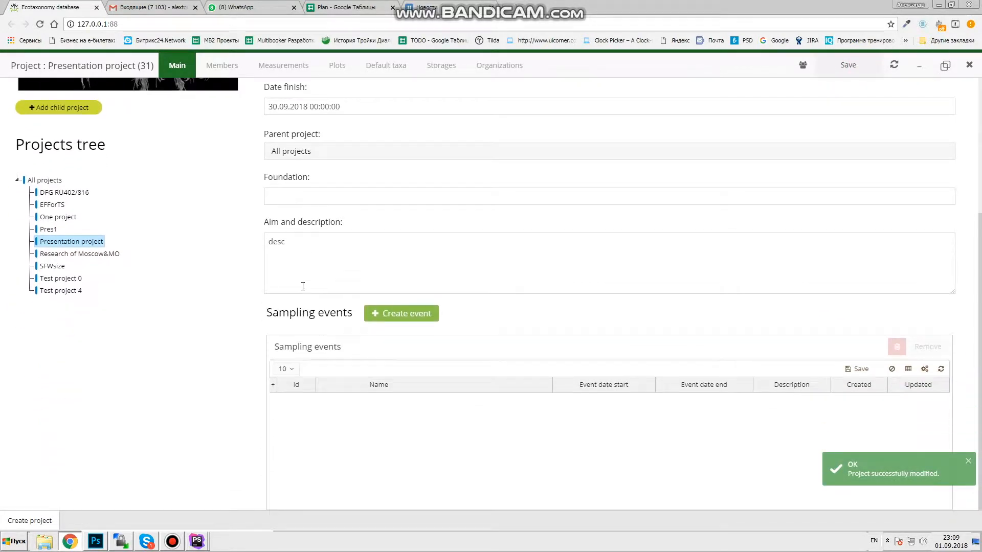
pyautogui.scroll(4, 302, 290)
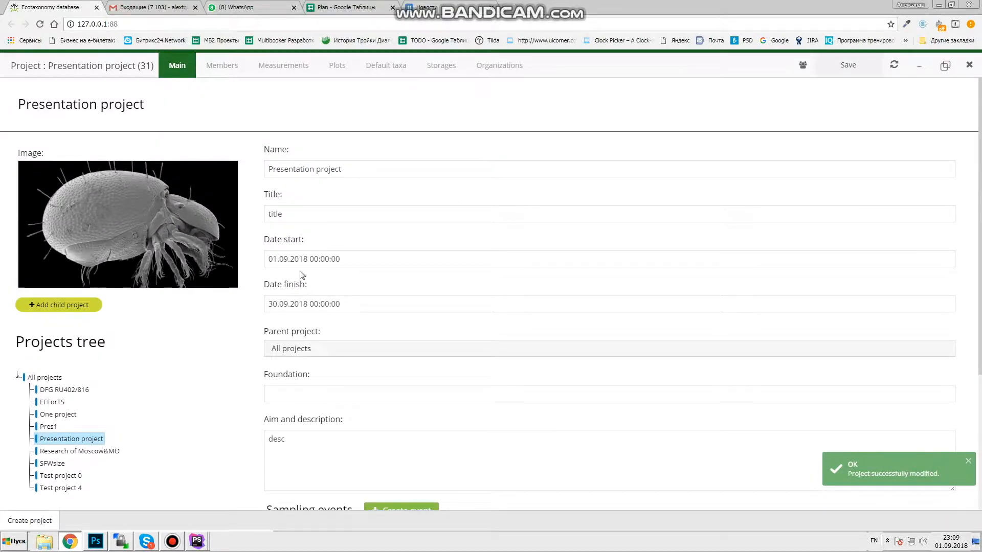
# Step: Bind two more of the available users to the project as members with All access
pyautogui.click(221, 66)
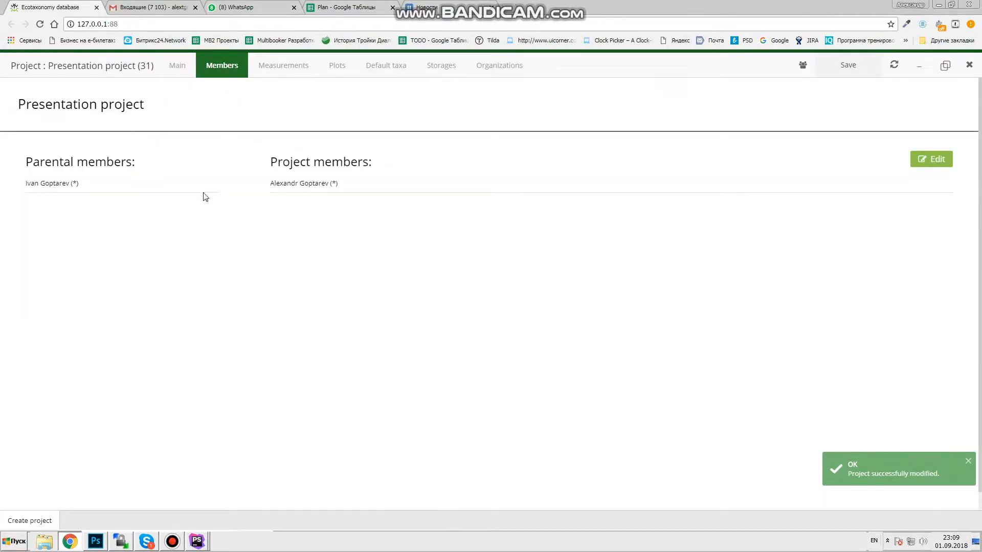
pyautogui.click(937, 161)
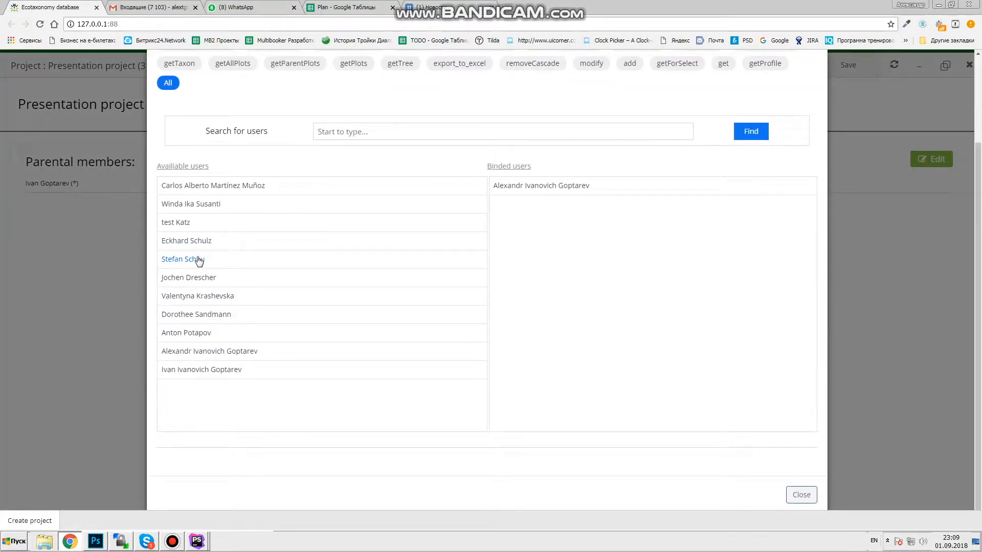
pyautogui.click(199, 337)
pyautogui.click(215, 349)
pyautogui.click(218, 369)
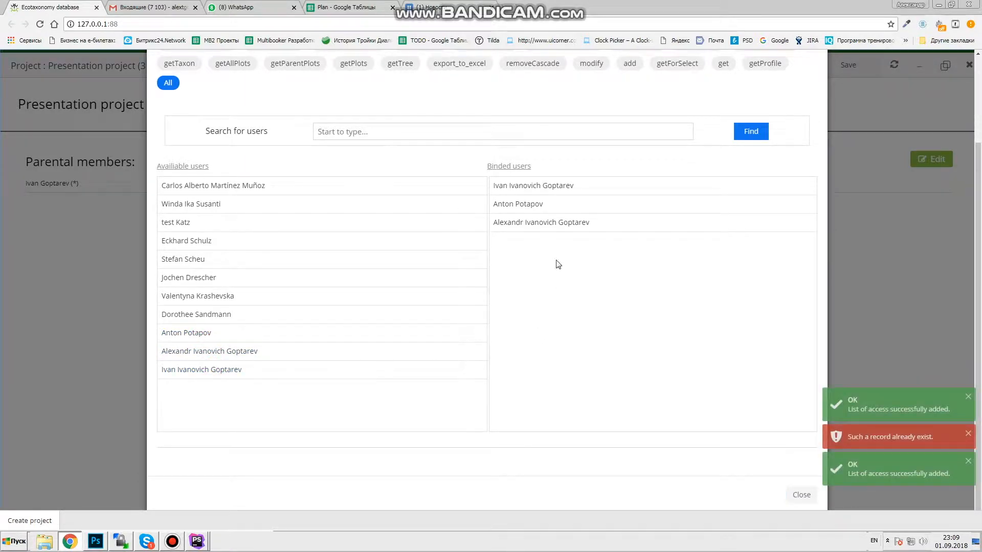
pyautogui.scroll(2, 785, 171)
pyautogui.click(817, 80)
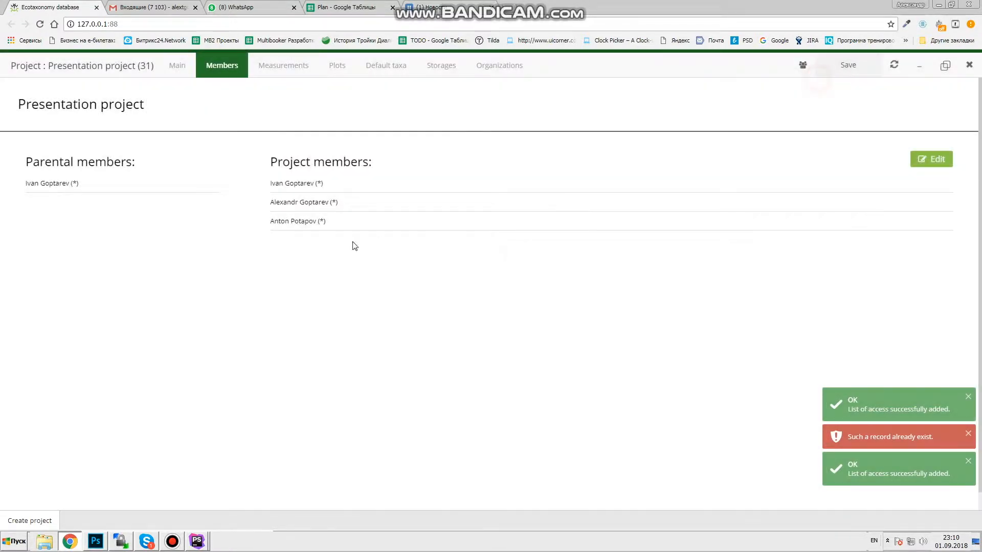
# Step: Unbind the Count of wings measurement from the project and bind it again
pyautogui.click(281, 70)
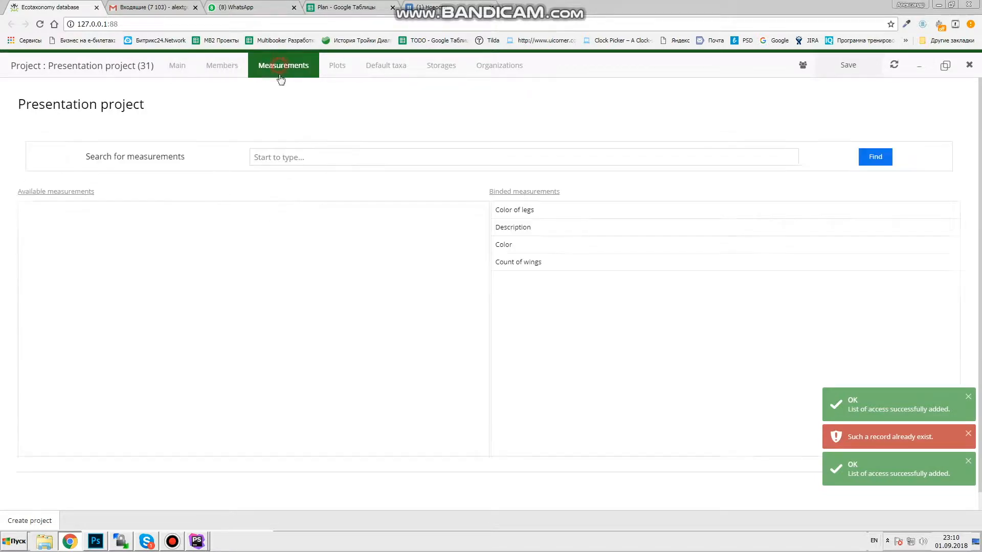
pyautogui.click(529, 262)
pyautogui.click(54, 214)
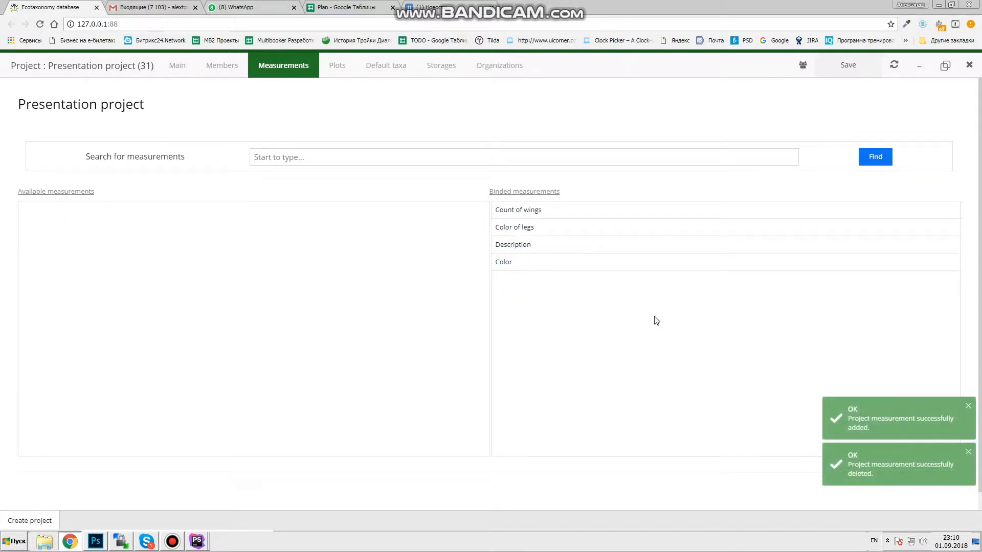
# Step: Start a new plot in Presentation project and name it "presentation plot"
pyautogui.click(337, 71)
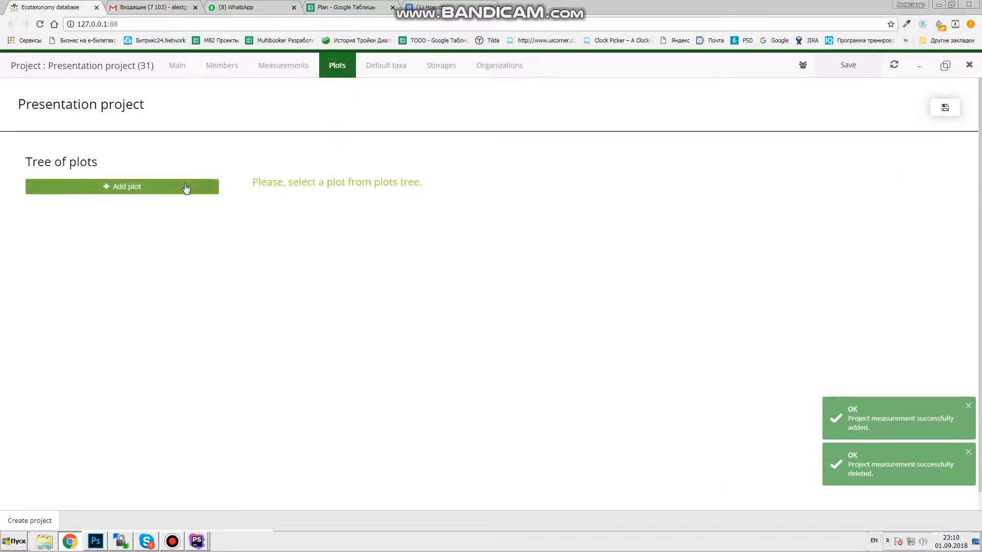
pyautogui.click(140, 189)
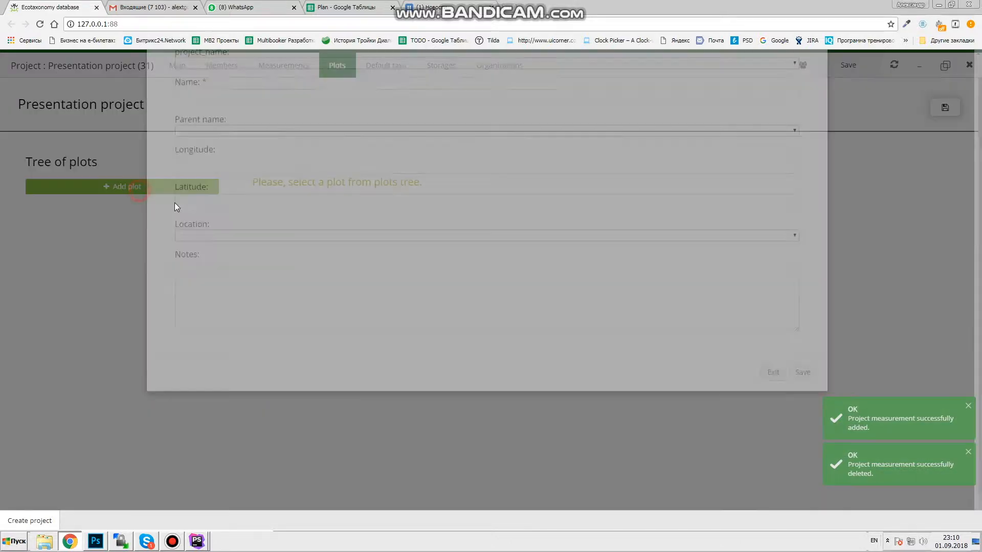
pyautogui.click(228, 166)
pyautogui.write('presentation plot')
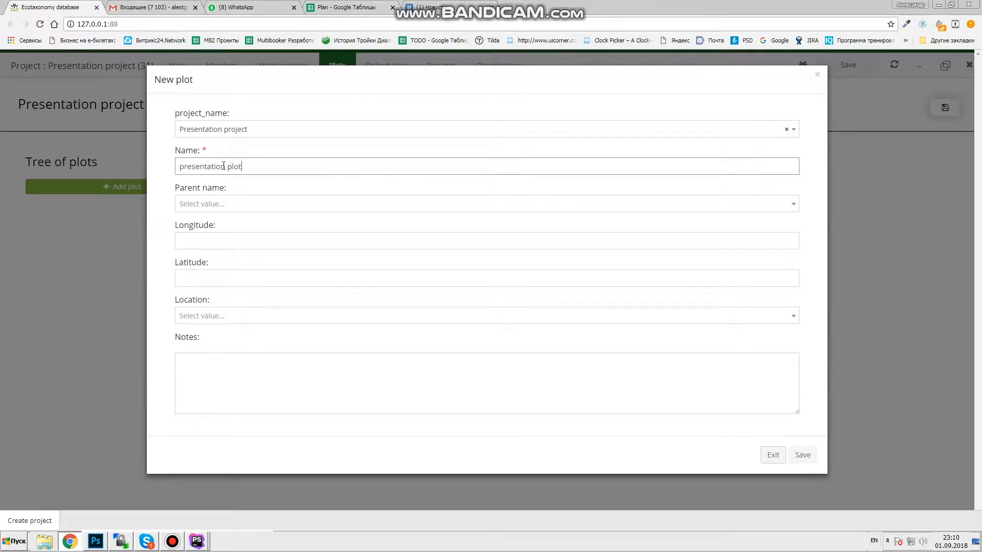
pyautogui.click(489, 83)
pyautogui.click(235, 205)
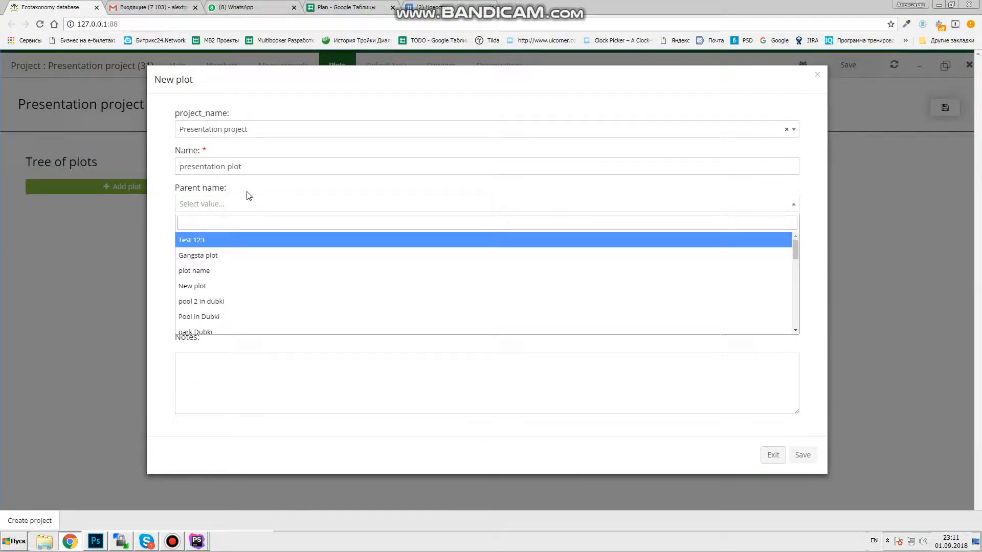
pyautogui.click(319, 197)
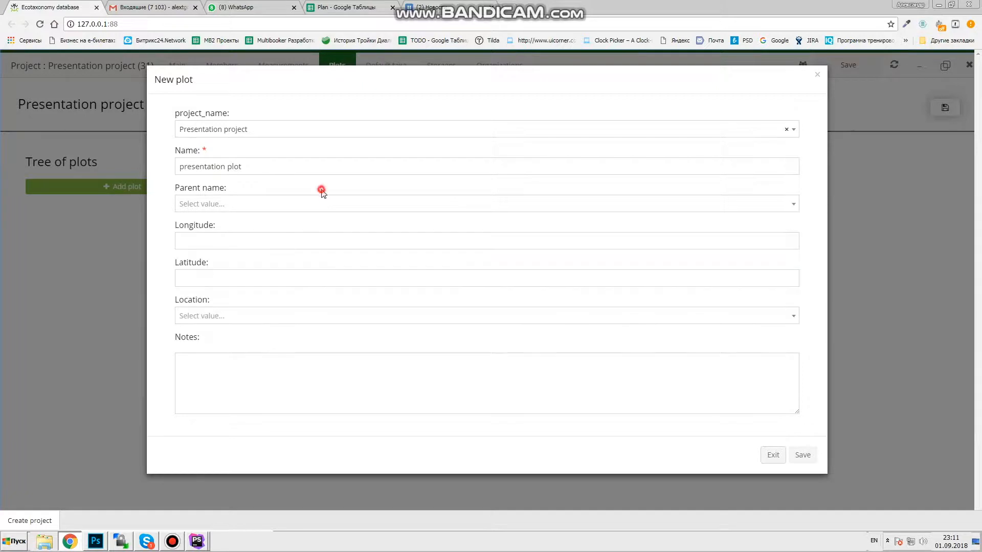
pyautogui.click(213, 240)
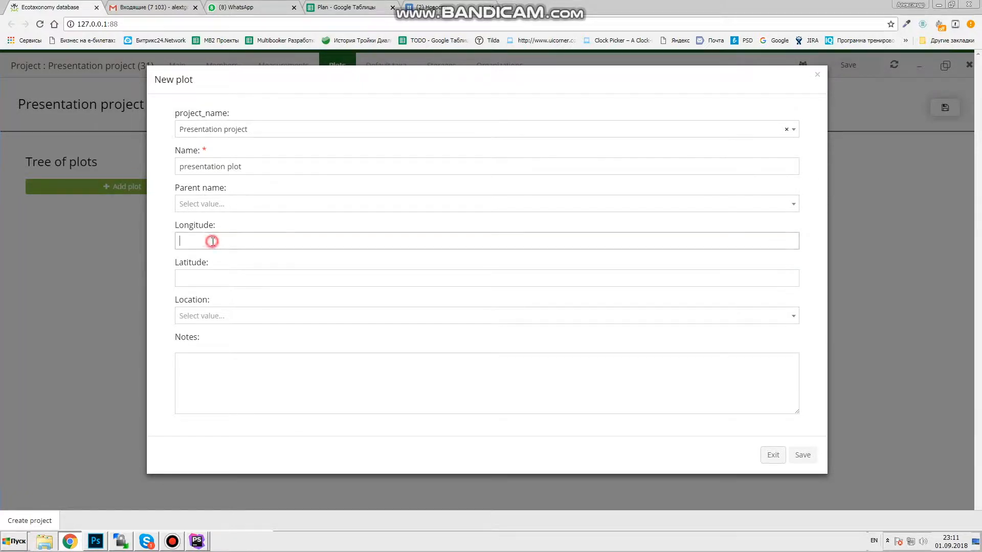
# Step: Set the new plot's location to Chongqing, enter "notes" in its notes and save the plot
pyautogui.click(215, 318)
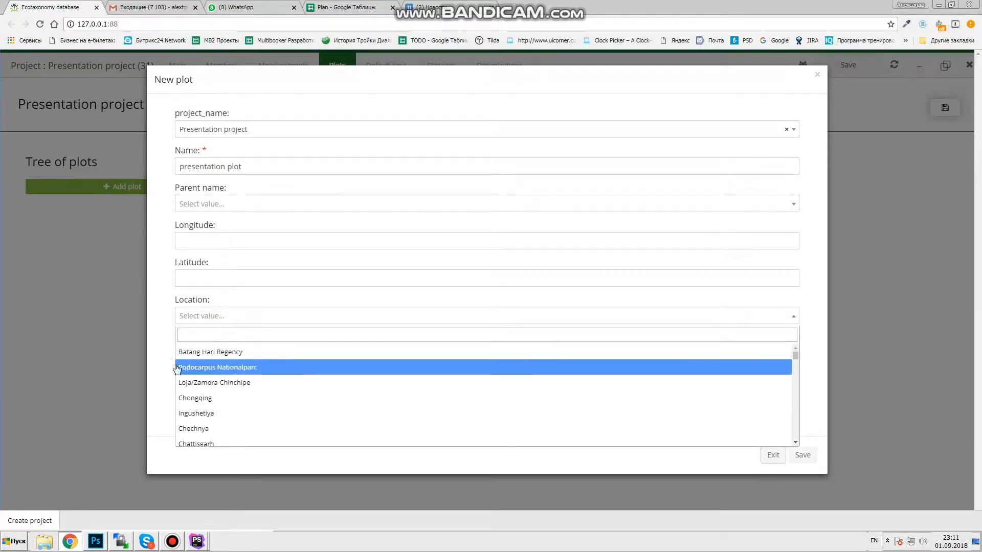
pyautogui.click(206, 398)
pyautogui.click(220, 377)
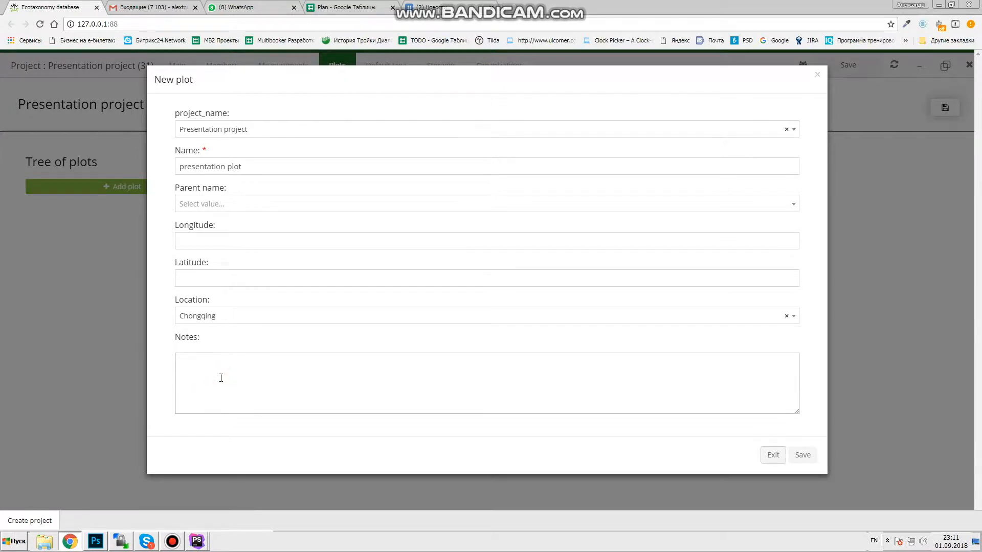
pyautogui.click(801, 454)
# Step: Set the Test global int factor of presentation plot to 150 and save the plot data
pyautogui.click(68, 181)
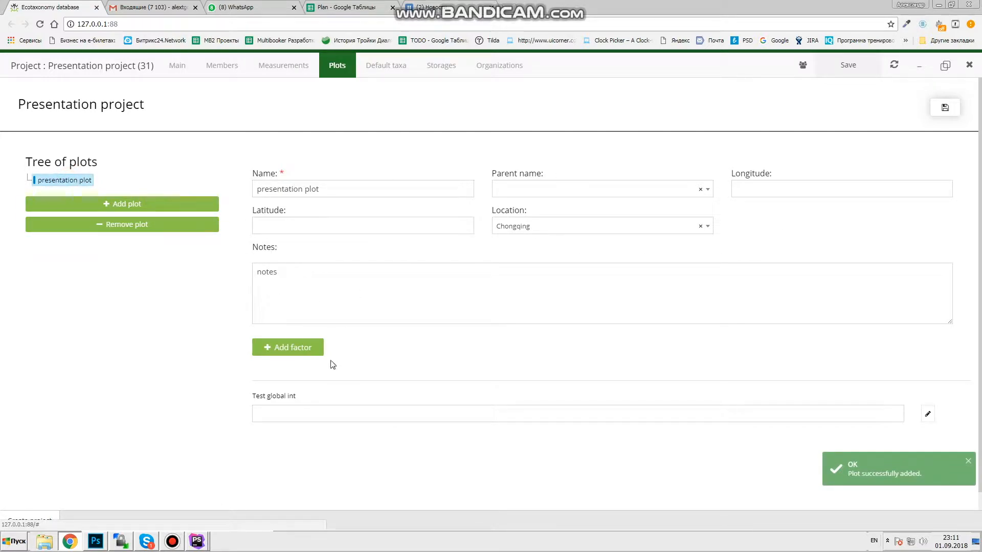
pyautogui.click(289, 412)
pyautogui.click(353, 431)
pyautogui.click(284, 404)
pyautogui.click(298, 417)
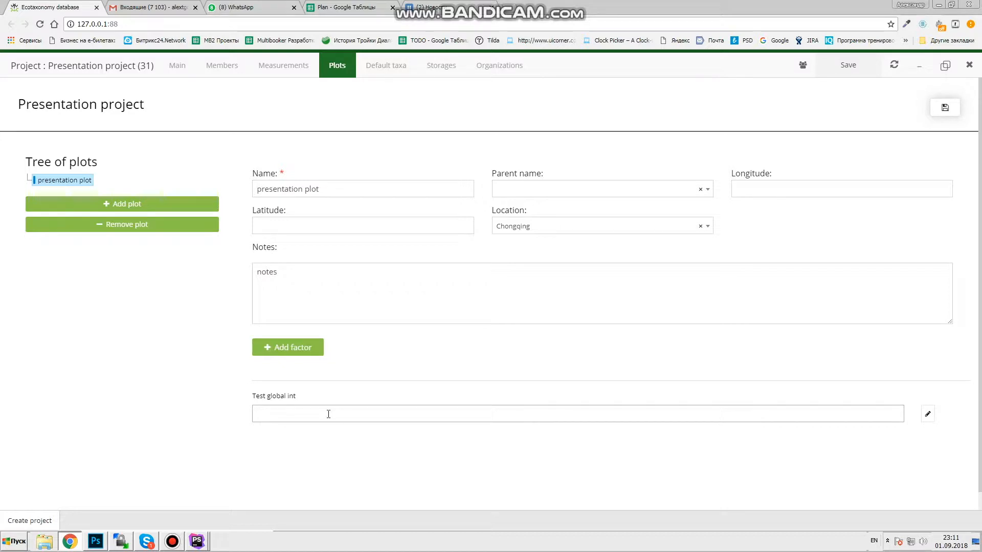
pyautogui.write('150')
pyautogui.click(944, 107)
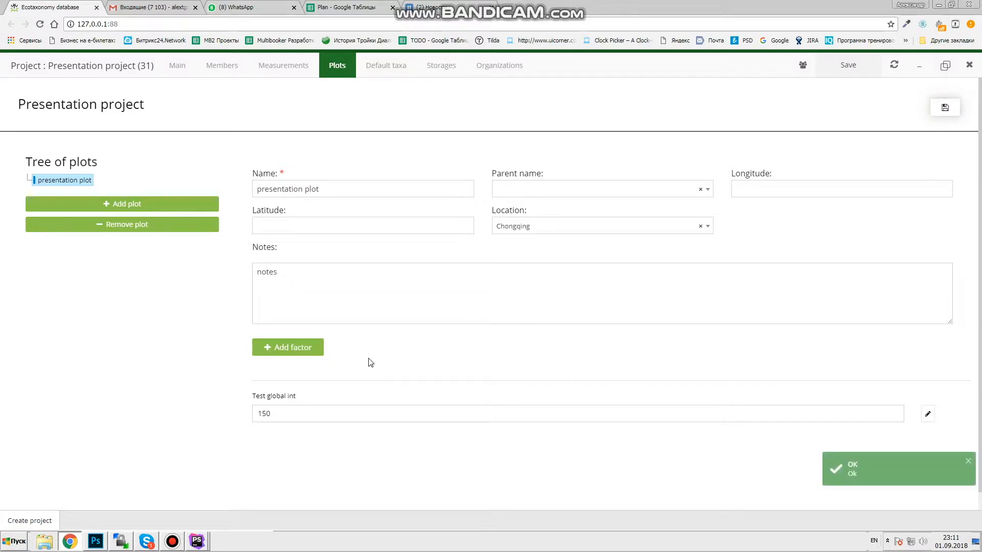
# Step: Add a plot factor of type text named "Name of factor" to presentation plot
pyautogui.click(281, 349)
pyautogui.click(214, 162)
pyautogui.write('Name of')
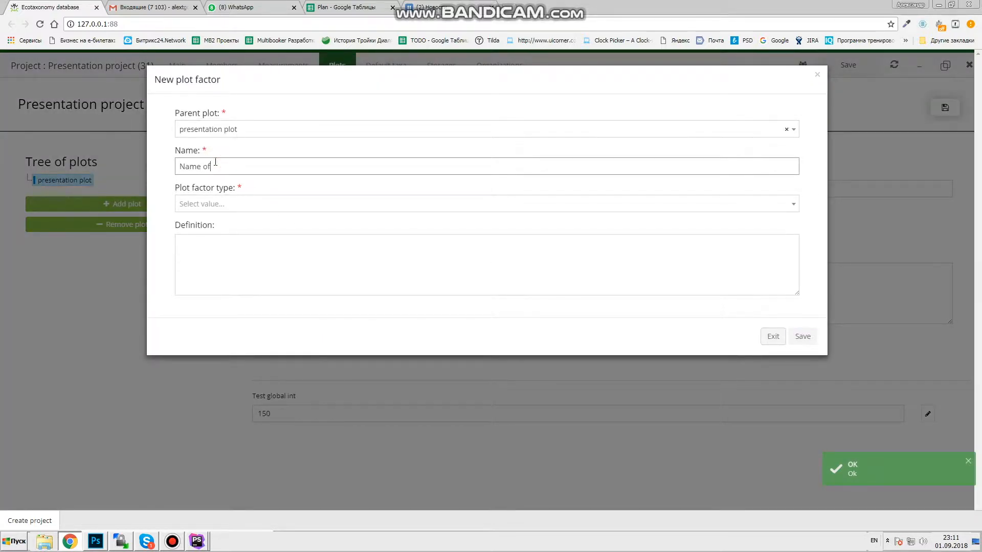
pyautogui.write(' factor')
pyautogui.click(245, 203)
pyautogui.click(204, 286)
pyautogui.click(801, 337)
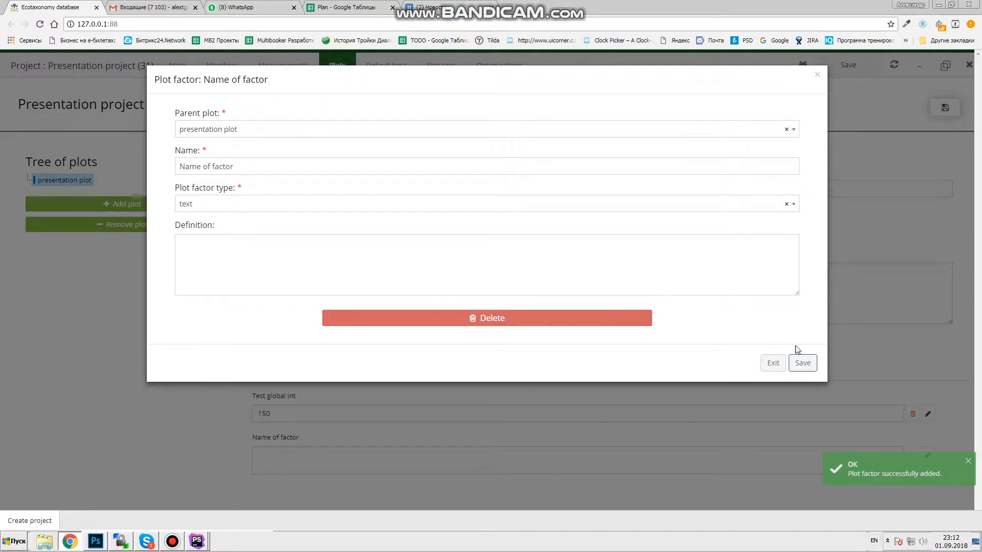
pyautogui.click(772, 363)
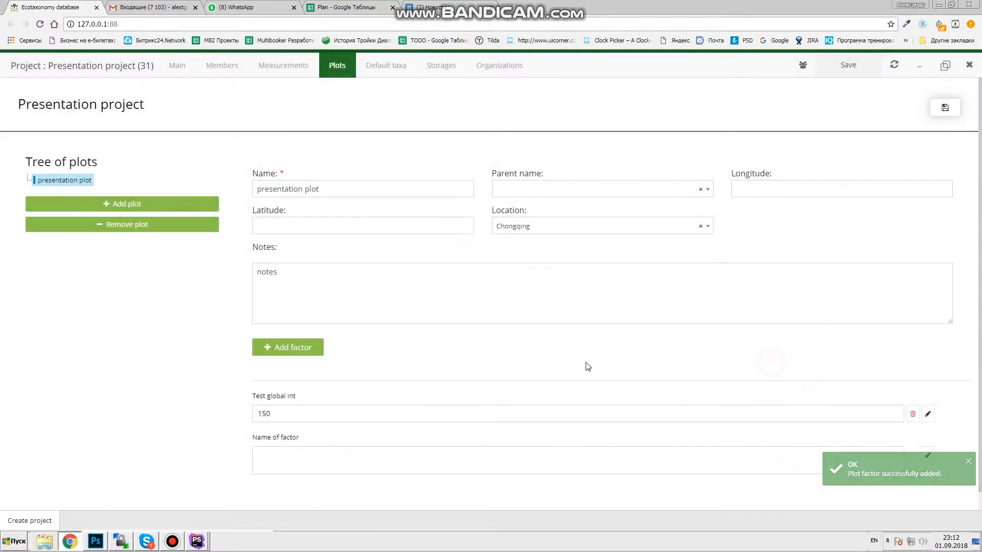
# Step: Enter "test" as the value of the Name of factor plot factor and save the plot data
pyautogui.click(279, 459)
pyautogui.write('test')
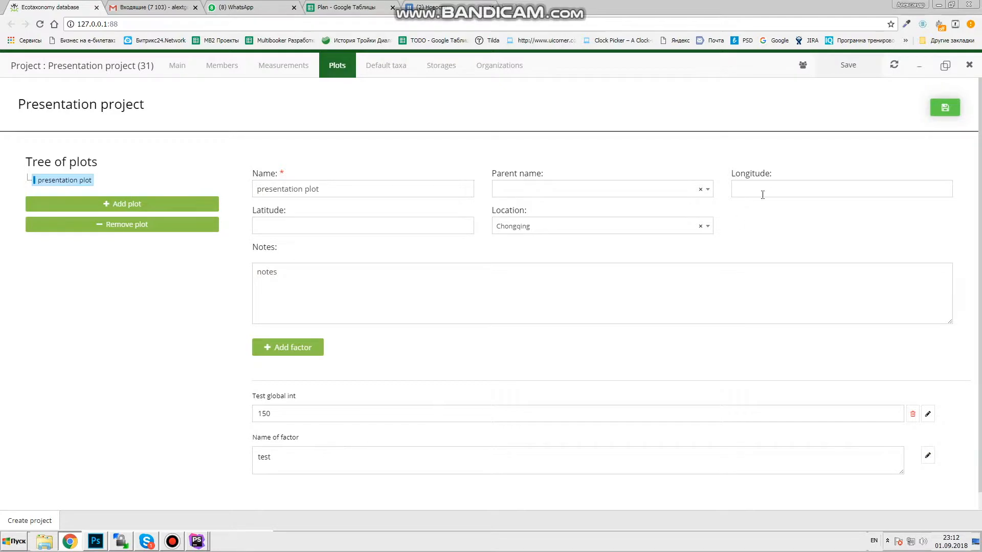
pyautogui.click(945, 107)
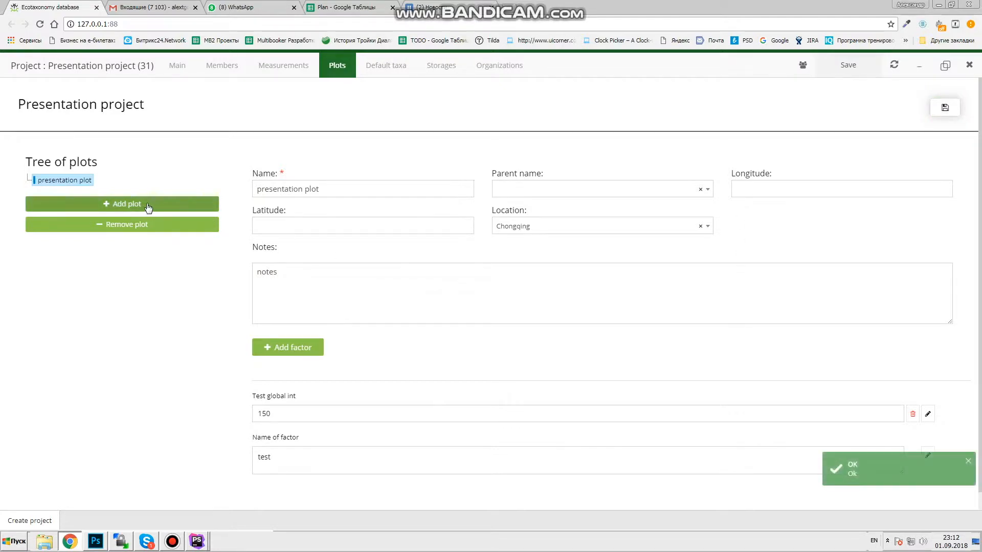
# Step: Add a plot named "child plot" under presentation plot with location Chongqing, save it and select it in the plot tree
pyautogui.click(140, 204)
pyautogui.click(215, 166)
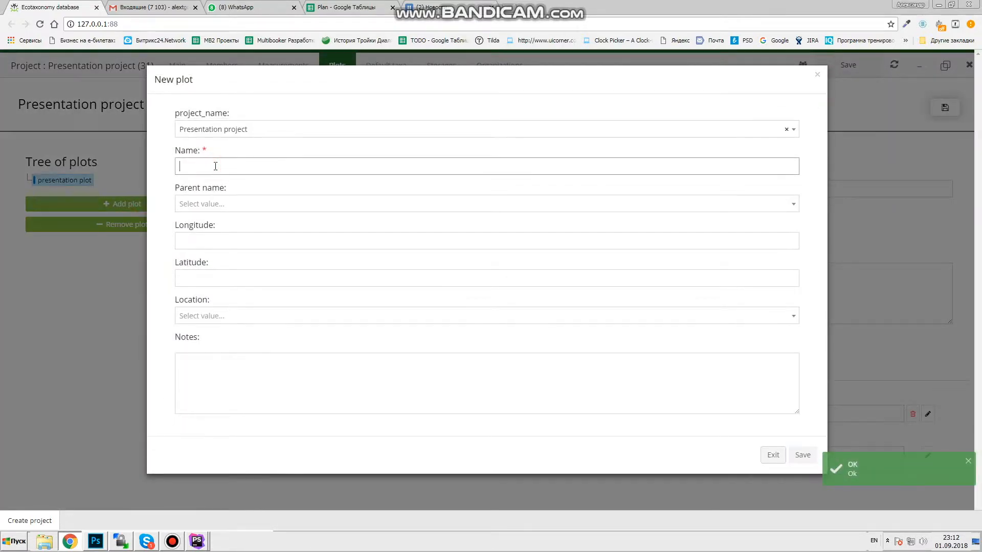
pyautogui.write('child plot')
pyautogui.click(213, 204)
pyautogui.click(212, 238)
pyautogui.click(212, 317)
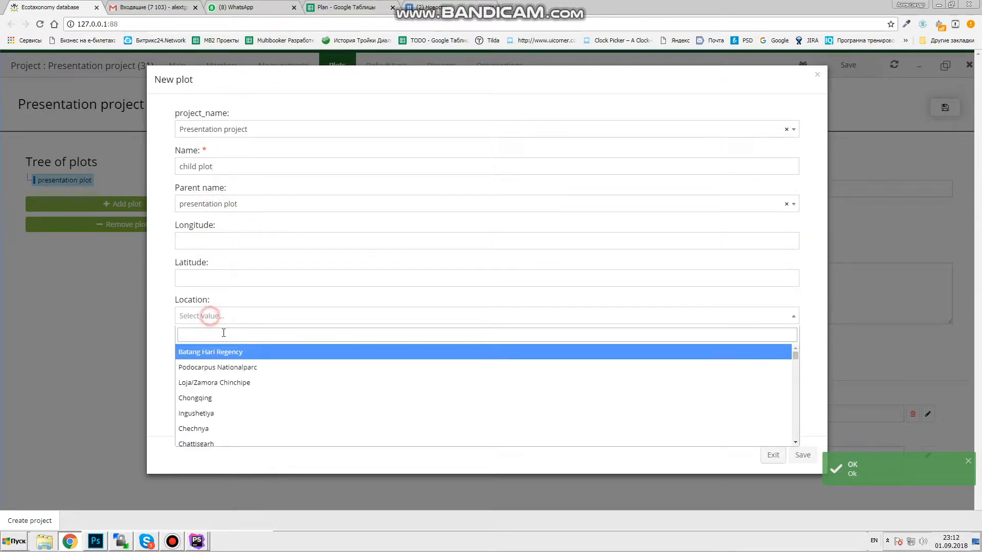
pyautogui.click(226, 399)
pyautogui.click(803, 455)
pyautogui.click(58, 193)
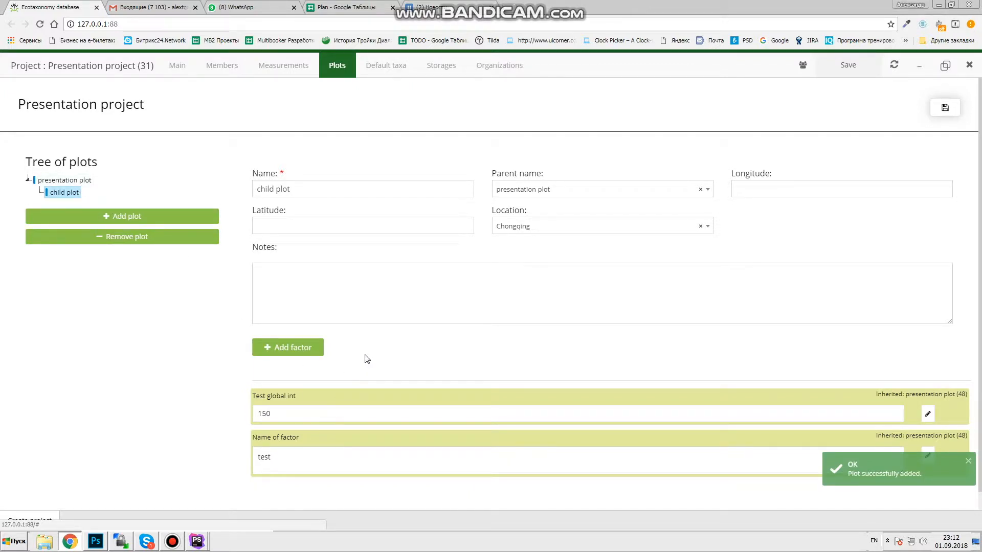
# Step: Add Galumna n.sp. 1 to the project's available default taxa and save the row
pyautogui.click(384, 66)
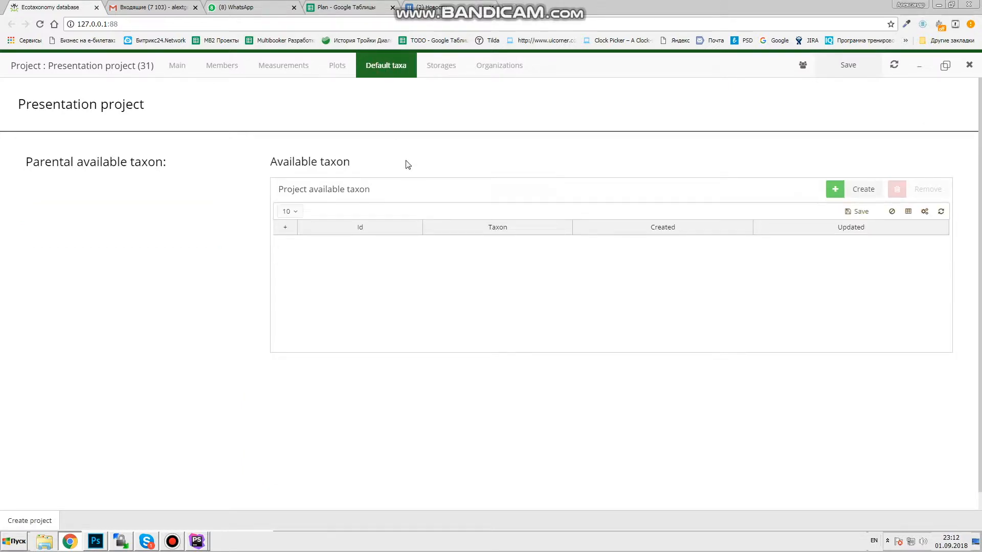
pyautogui.click(843, 192)
pyautogui.click(487, 244)
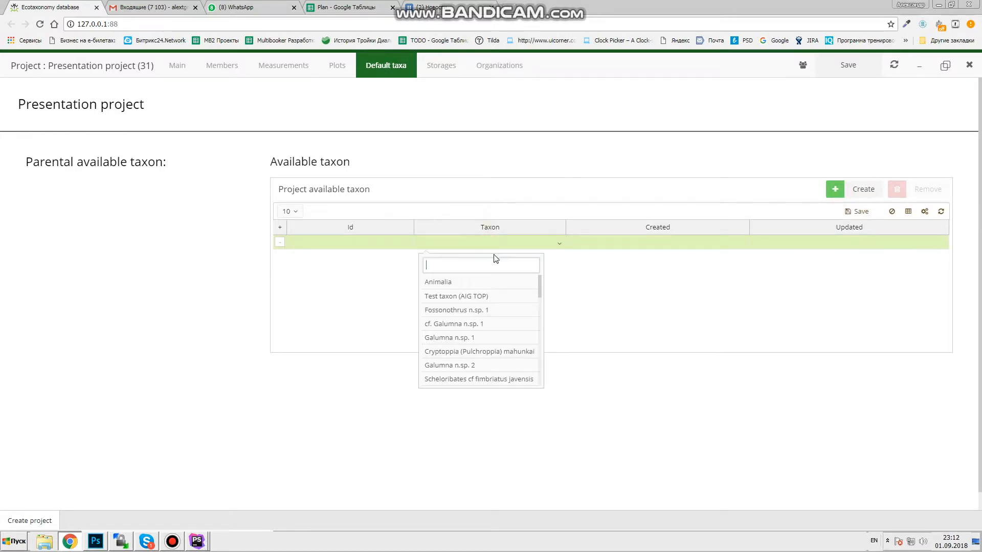
pyautogui.click(492, 338)
pyautogui.click(859, 212)
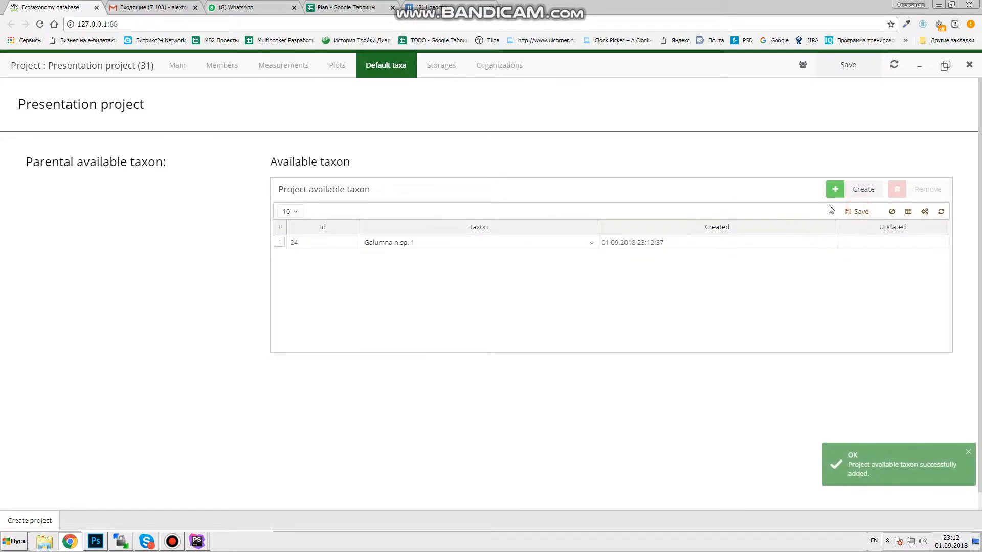
# Step: Add Fossonothrus n.sp. 1 as another available taxon of the project and save it
pyautogui.click(841, 190)
pyautogui.click(483, 242)
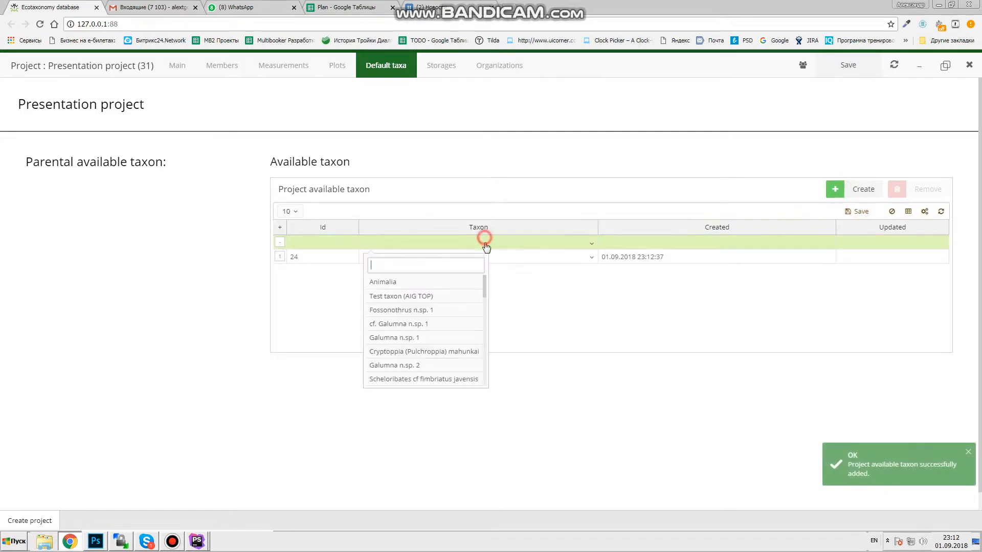
pyautogui.click(439, 312)
pyautogui.click(838, 213)
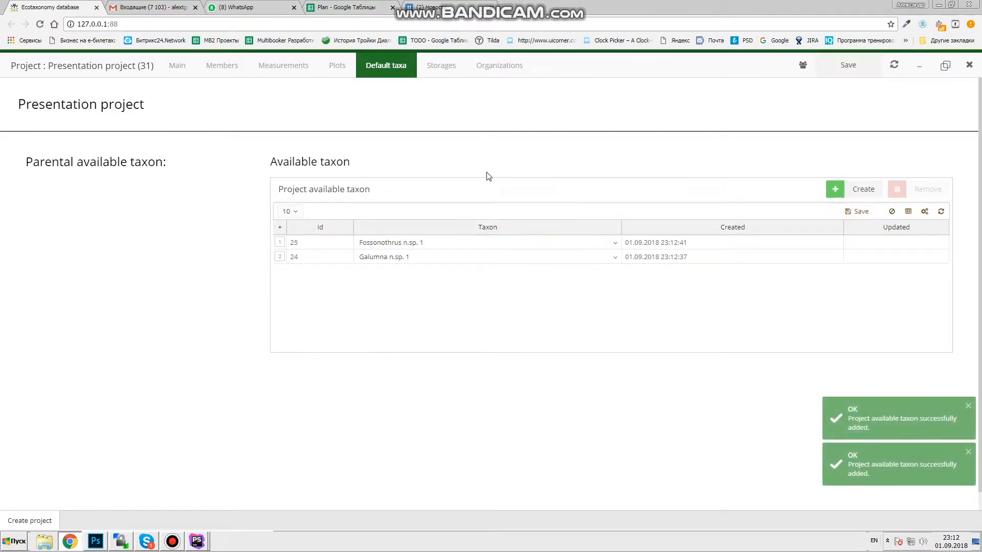
# Step: Add a project storage named "box 2" with parent storage Box in box for Collembola and save it
pyautogui.click(438, 71)
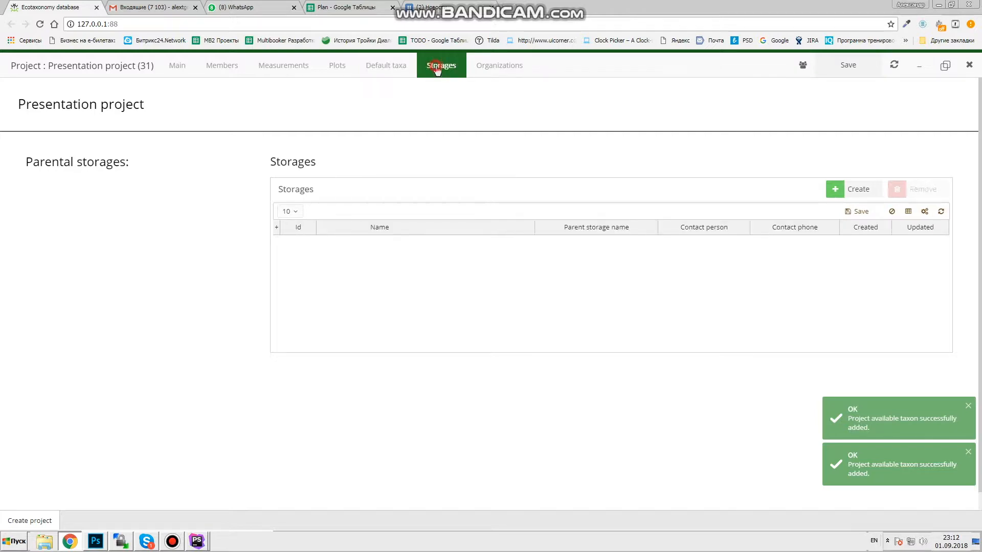
pyautogui.click(846, 190)
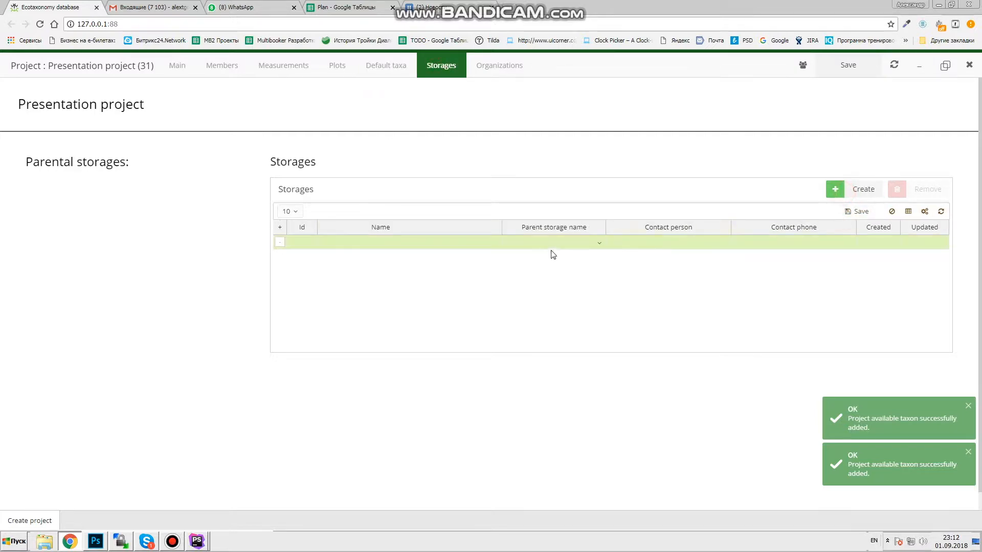
pyautogui.click(550, 243)
pyautogui.click(569, 337)
pyautogui.click(409, 243)
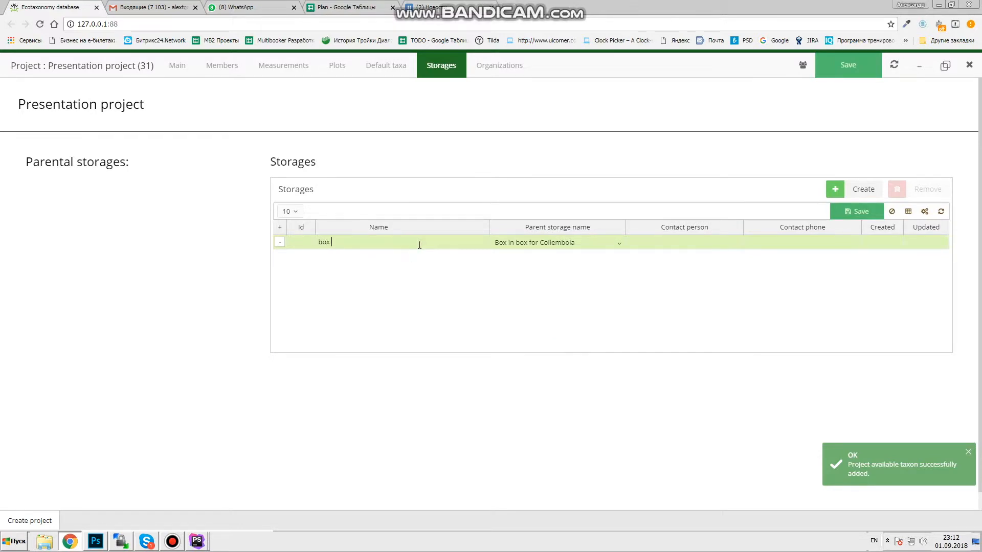
pyautogui.click(857, 211)
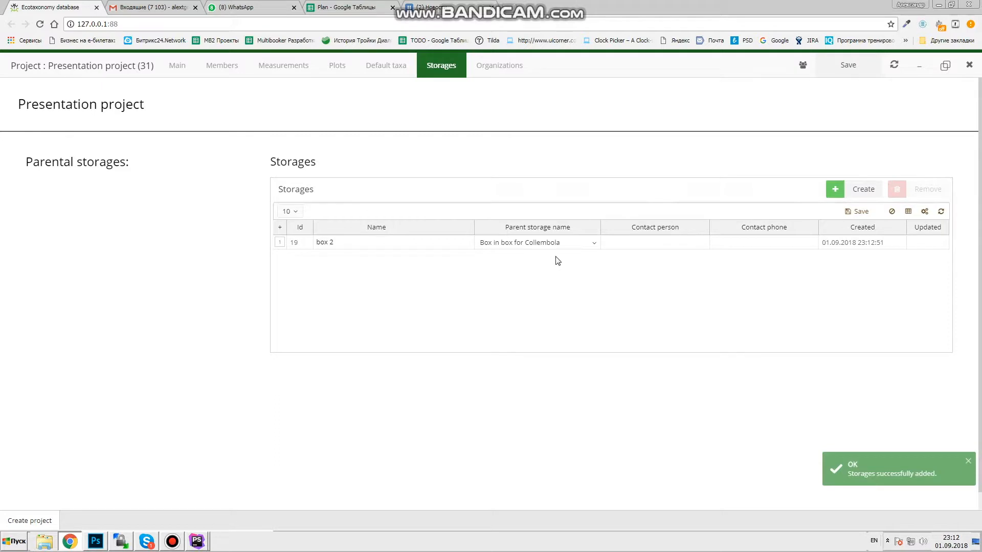
# Step: Start a new sampling event for the project, named "Name of event" with the method description "desc"
pyautogui.click(499, 65)
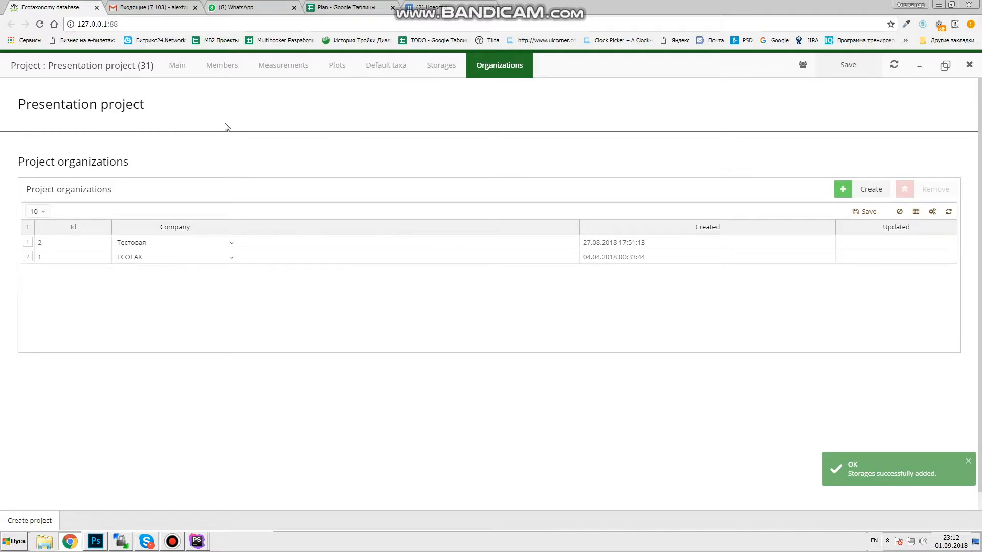
pyautogui.click(177, 65)
pyautogui.scroll(-4, 265, 125)
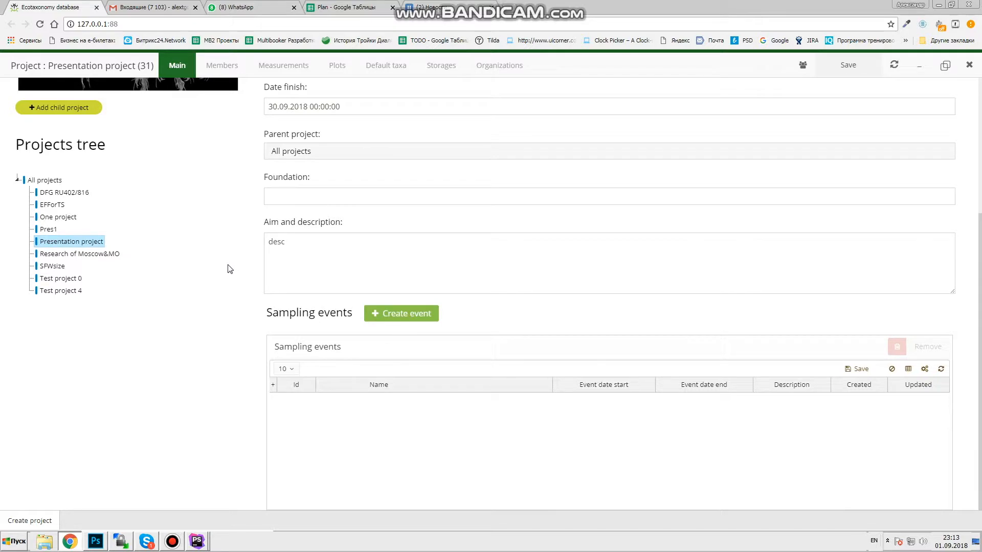
pyautogui.click(401, 322)
pyautogui.click(373, 140)
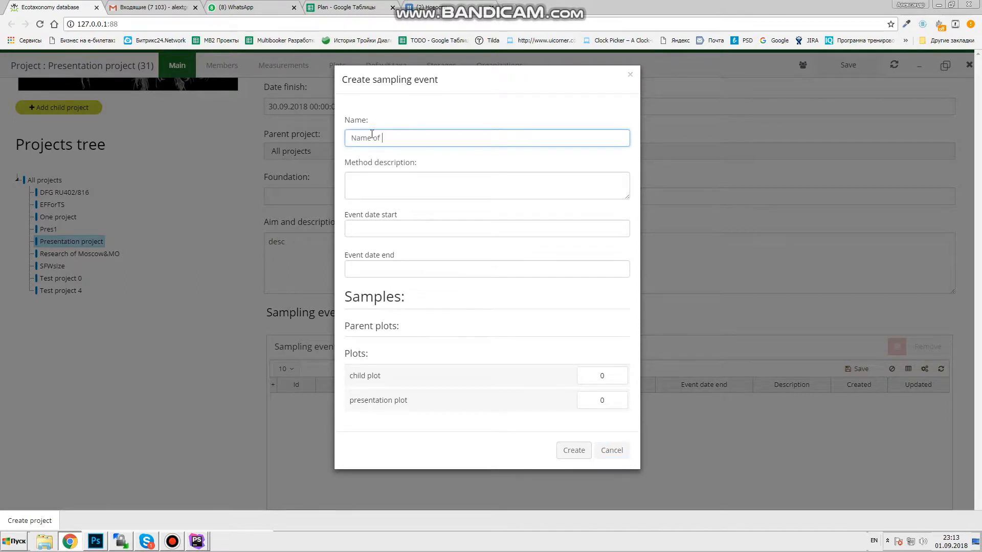
pyautogui.click(385, 180)
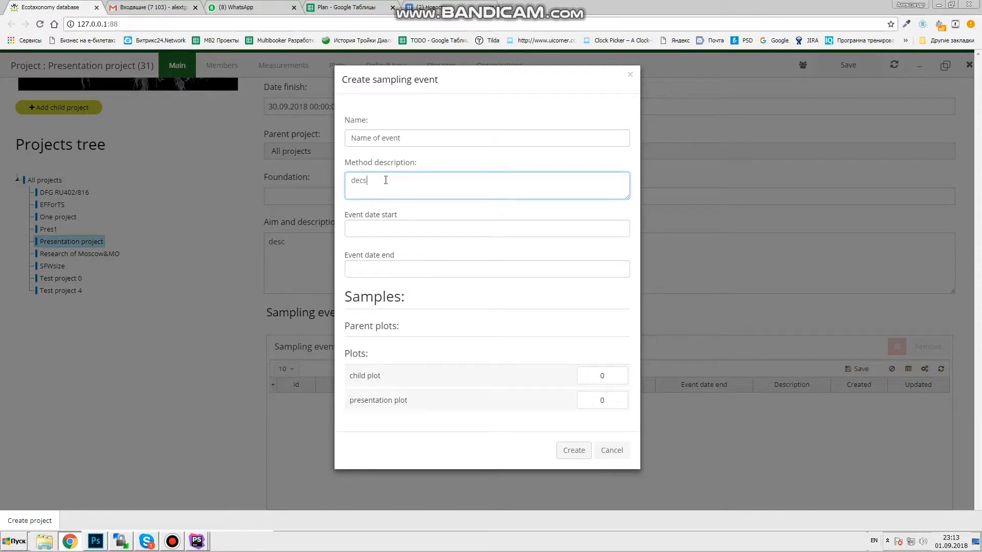
# Step: Set the sampling event's start date to 01.09.2018 and its end date to 02.09.2018
pyautogui.click(367, 227)
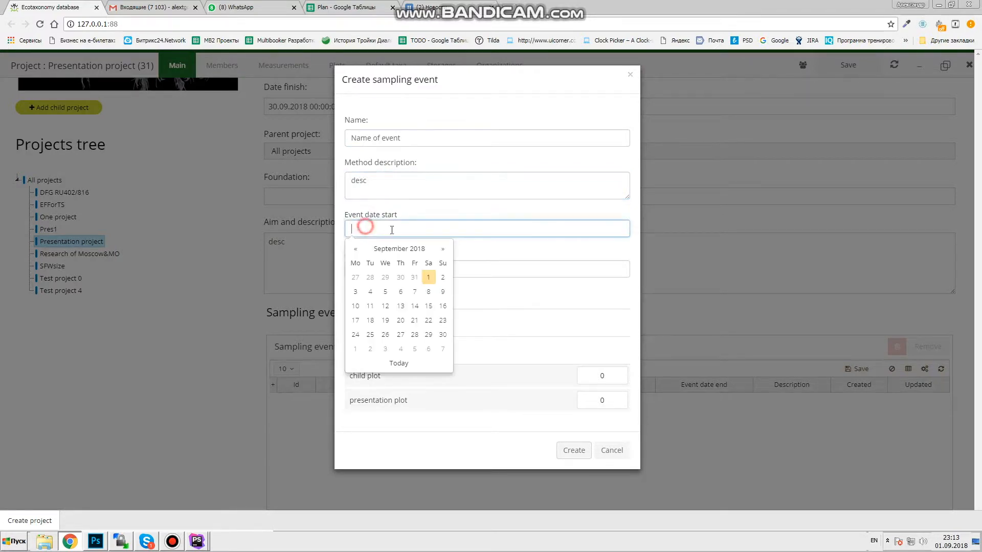
pyautogui.click(428, 276)
pyautogui.click(403, 269)
pyautogui.click(442, 318)
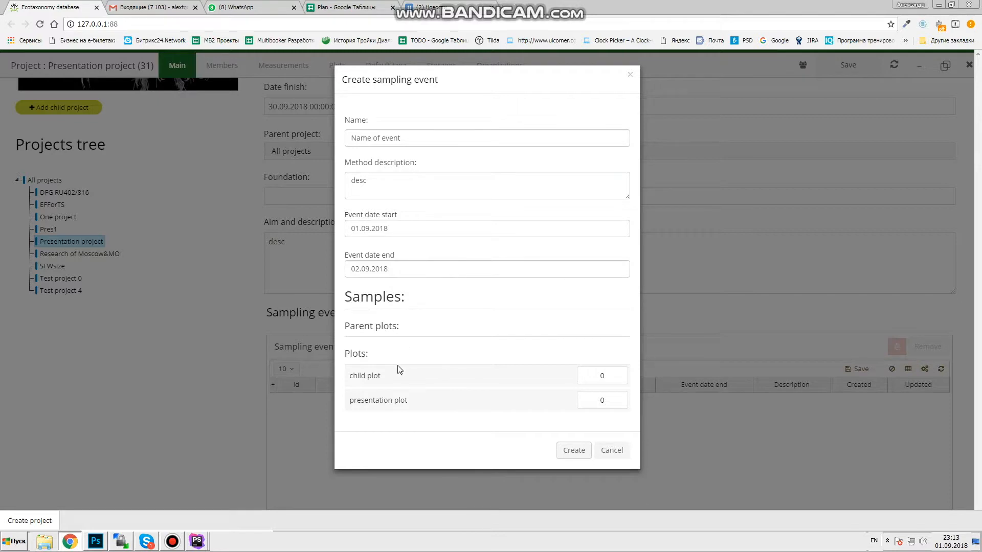
# Step: Set 4 samples for child plot and 2 samples for presentation plot, and create the sampling event
pyautogui.click(602, 377)
pyautogui.doubleClick(602, 400)
pyautogui.write('2')
pyautogui.click(574, 451)
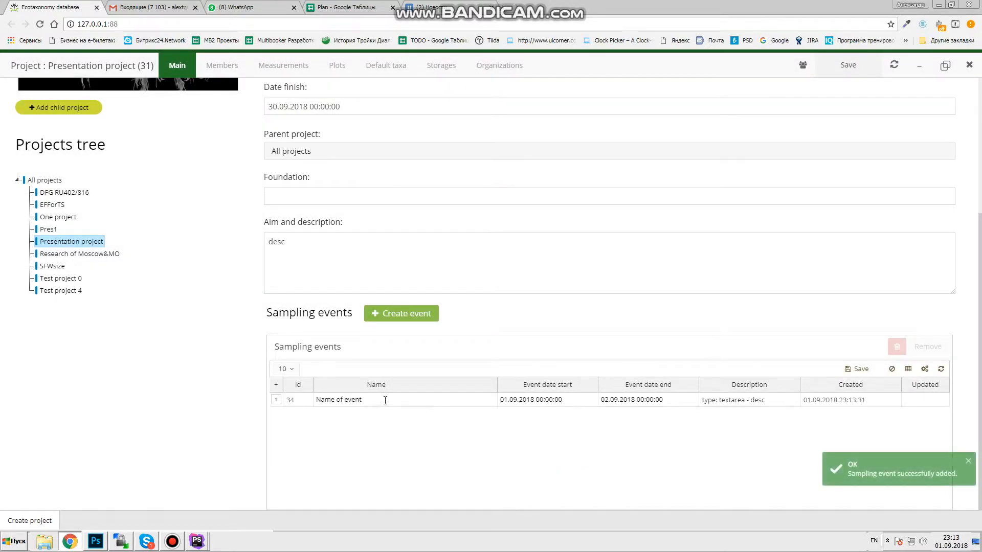
# Step: Open the Name of event sampling event and review its samples and collectors
pyautogui.rightClick(385, 400)
pyautogui.click(413, 412)
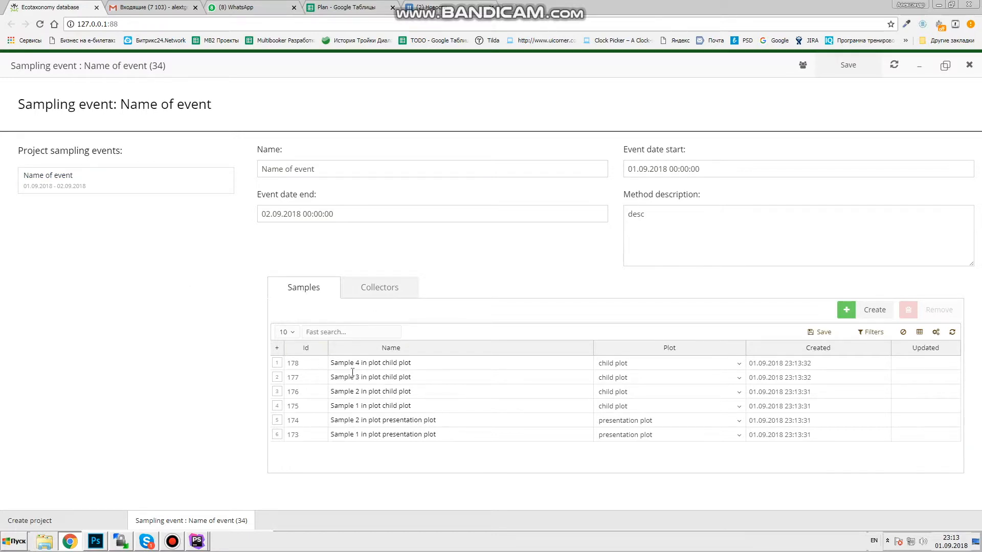
pyautogui.click(378, 362)
pyautogui.click(378, 376)
pyautogui.click(378, 391)
pyautogui.click(378, 421)
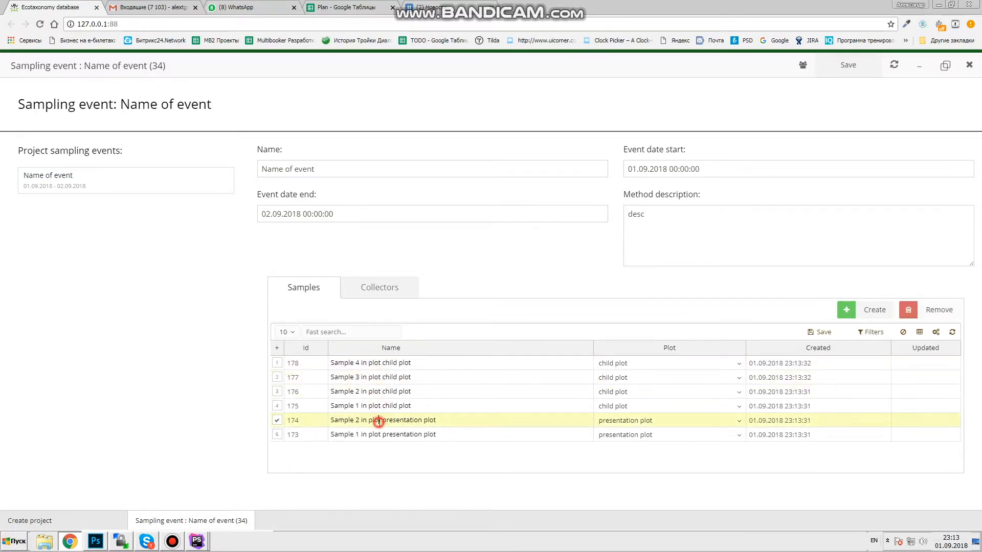
pyautogui.click(373, 377)
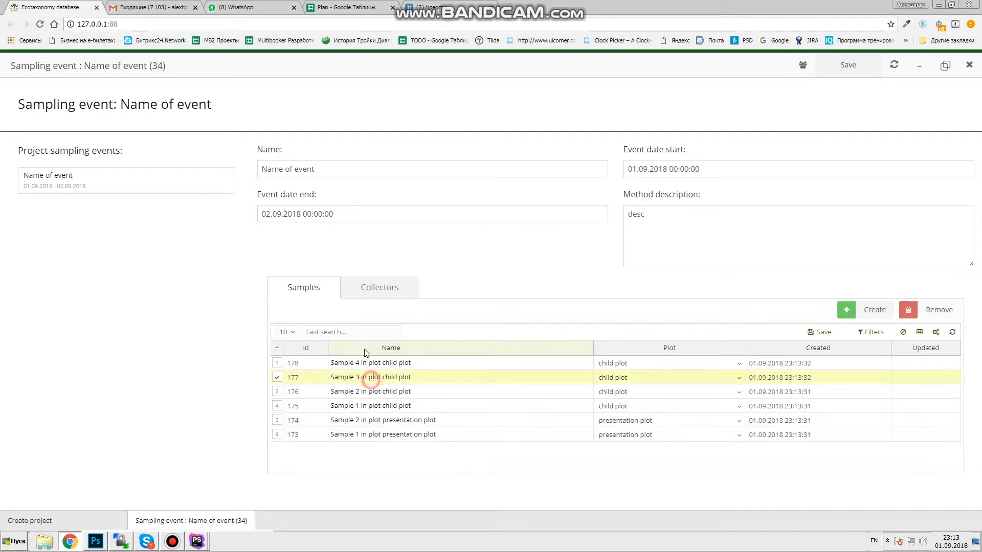
pyautogui.click(381, 289)
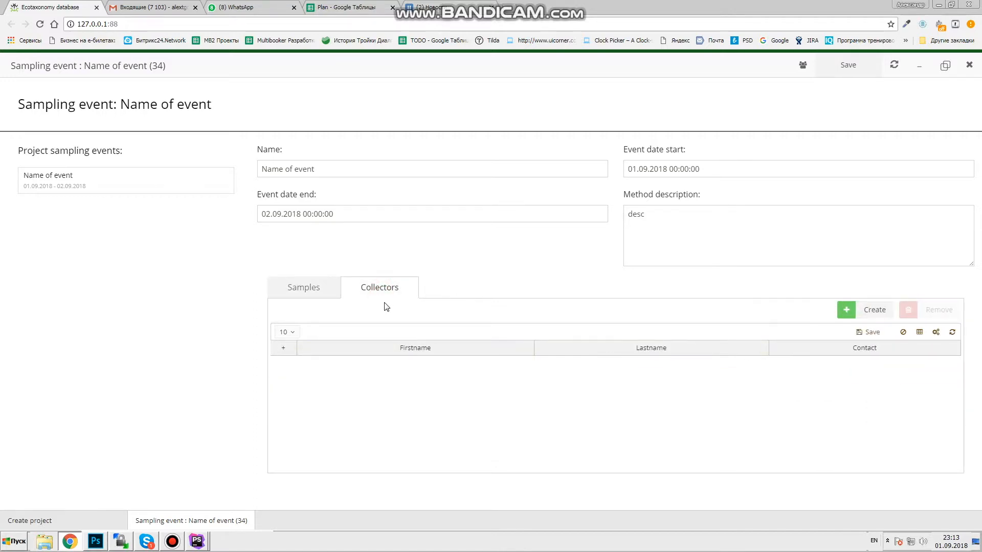
pyautogui.click(310, 287)
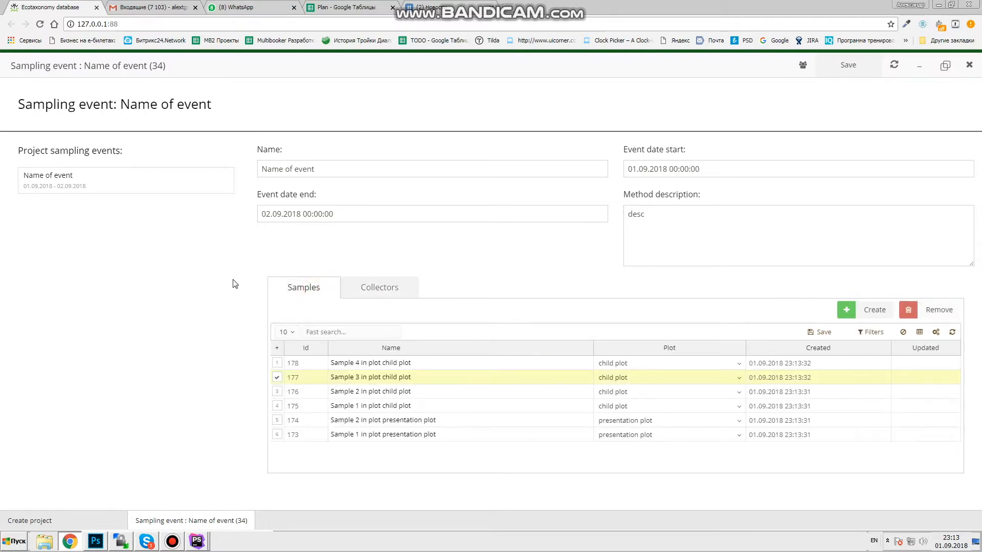
# Step: Open Sample 4 in plot child plot and add 3 individuals of taxon Otocepheus excelsus stored in box 2
pyautogui.rightClick(369, 364)
pyautogui.click(406, 372)
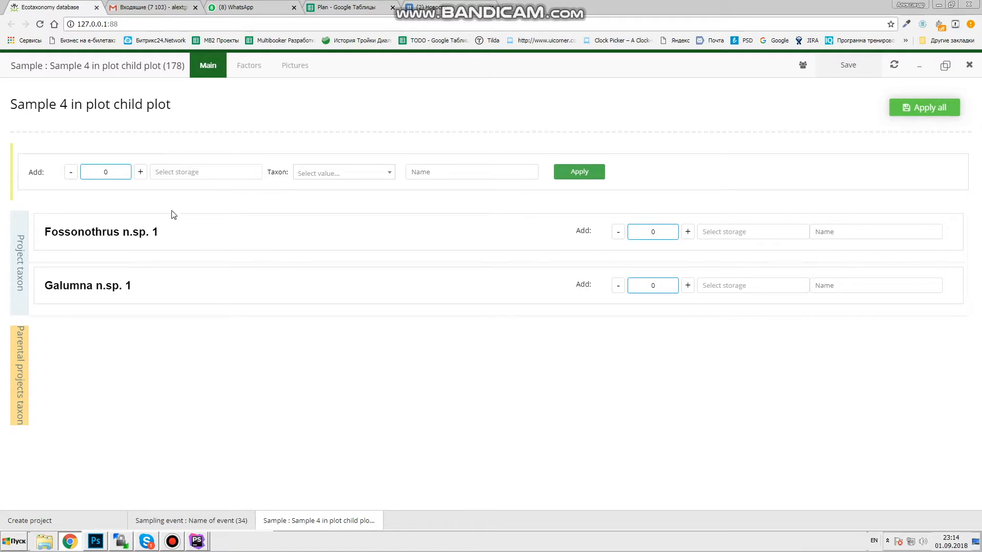
pyautogui.click(141, 174)
pyautogui.click(142, 174)
pyautogui.click(142, 174)
pyautogui.click(194, 173)
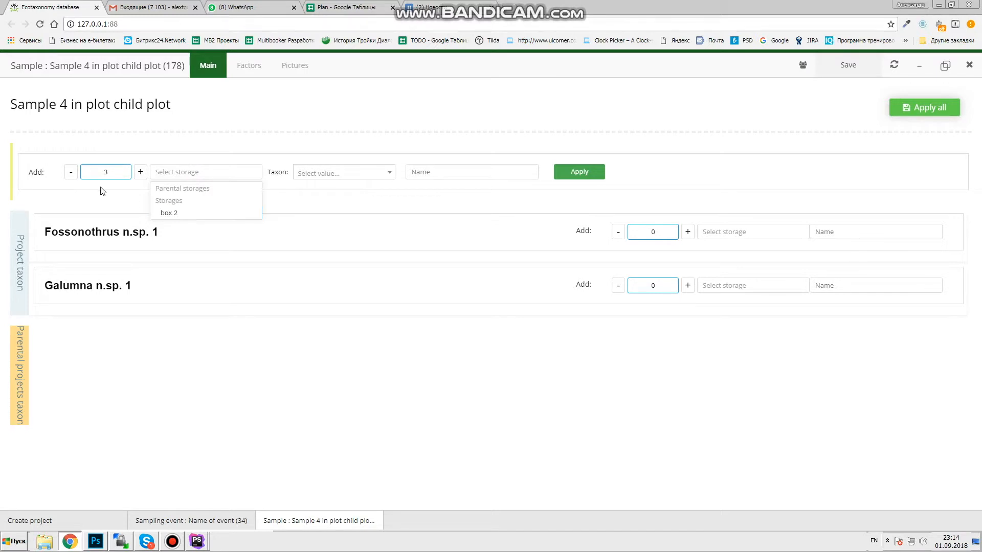
pyautogui.click(170, 212)
pyautogui.click(332, 175)
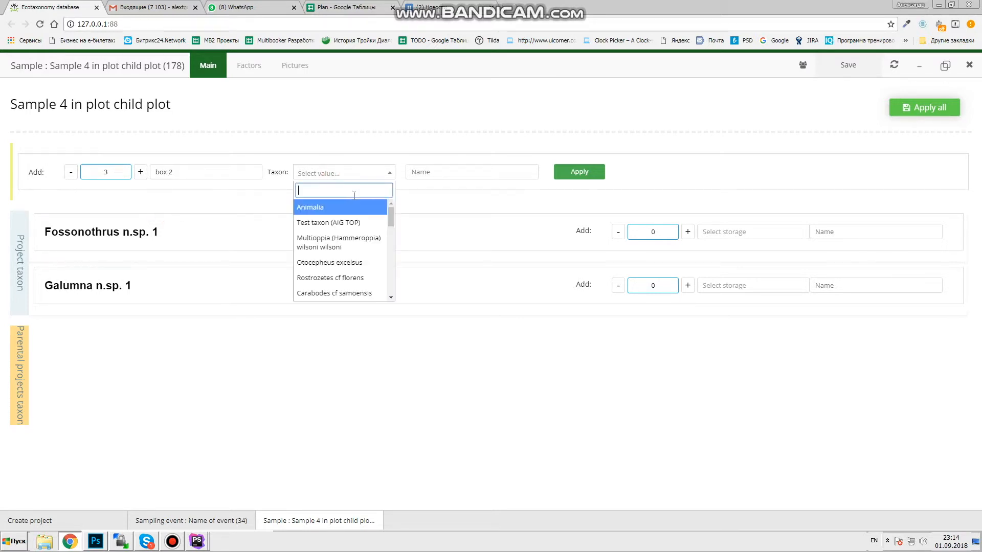
pyautogui.click(348, 262)
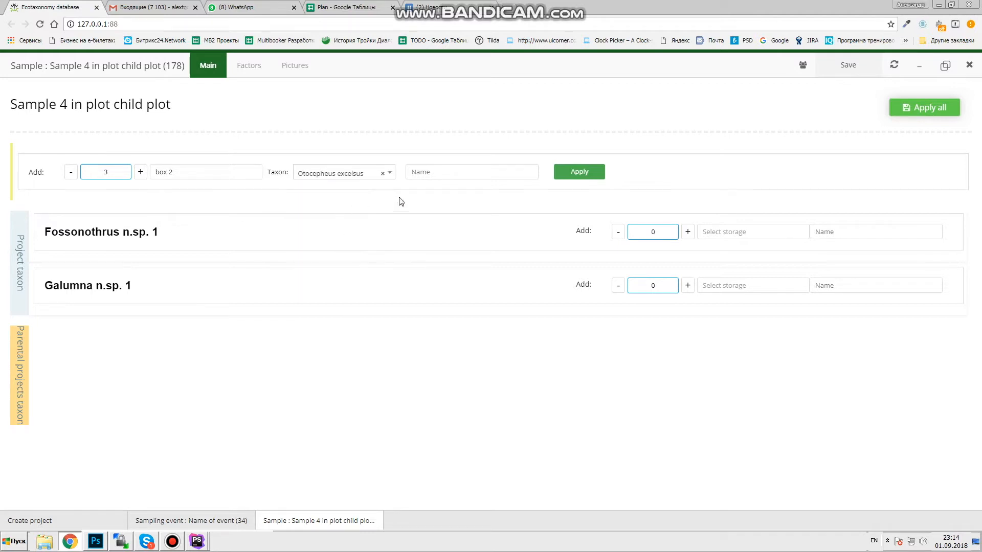
pyautogui.click(580, 176)
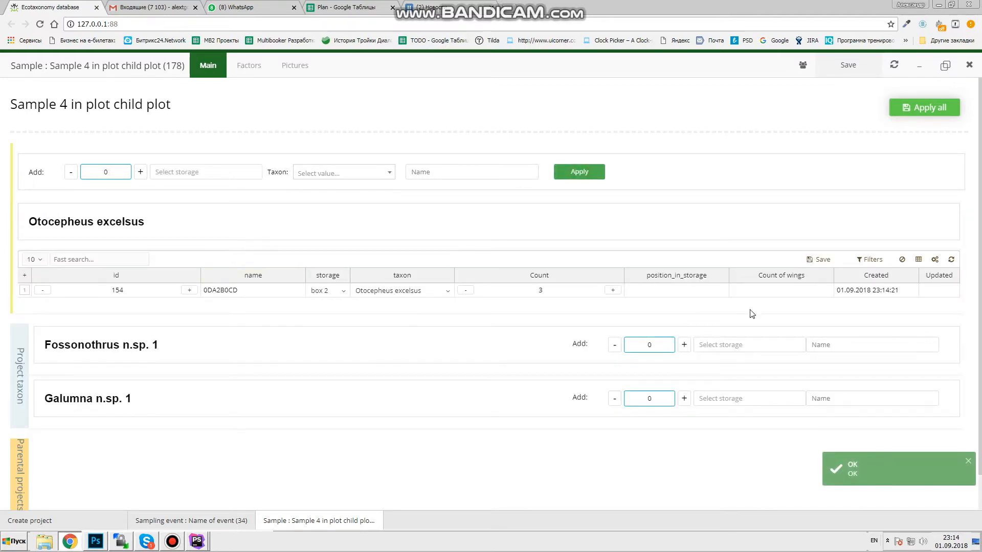
# Step: Set the Count of wings of the Otocepheus excelsus record to 4 and save it
pyautogui.click(790, 289)
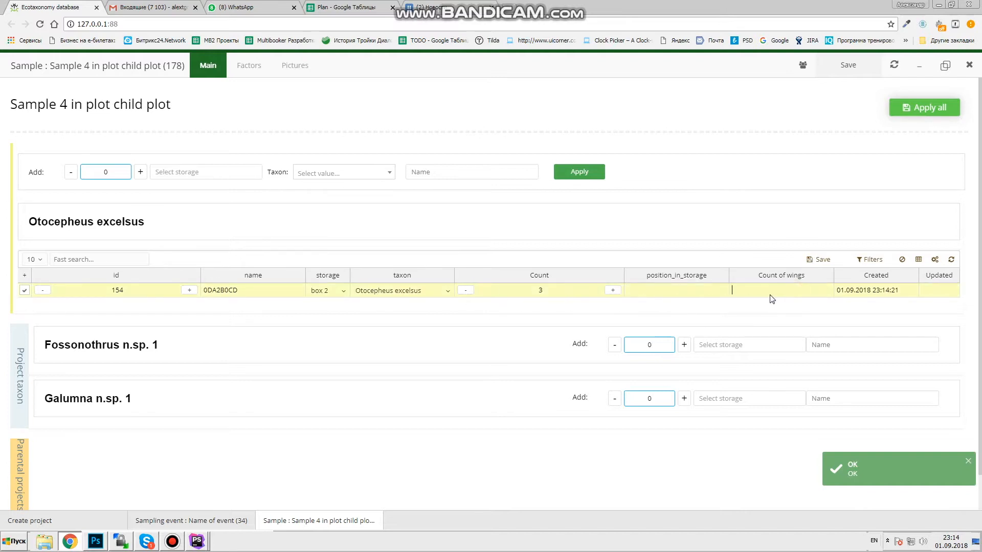
pyautogui.write('4')
pyautogui.press('Return')
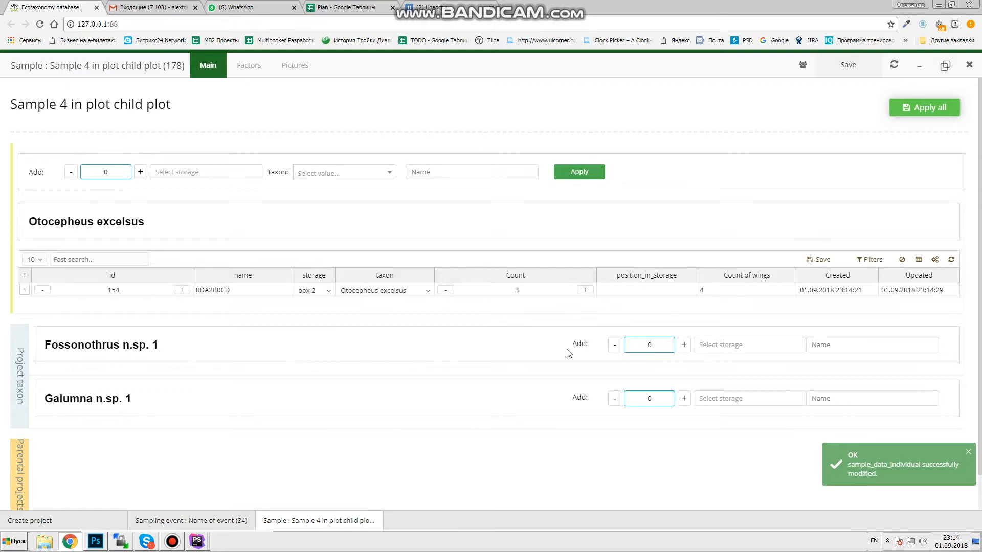
# Step: Add 5 individuals of project taxon Fossonothrus n.sp. 1 stored in box 2 and apply the sample's changes
pyautogui.click(685, 348)
pyautogui.click(685, 348)
pyautogui.click(685, 348)
pyautogui.click(685, 348)
pyautogui.click(685, 347)
pyautogui.click(745, 351)
pyautogui.click(738, 384)
pyautogui.click(925, 118)
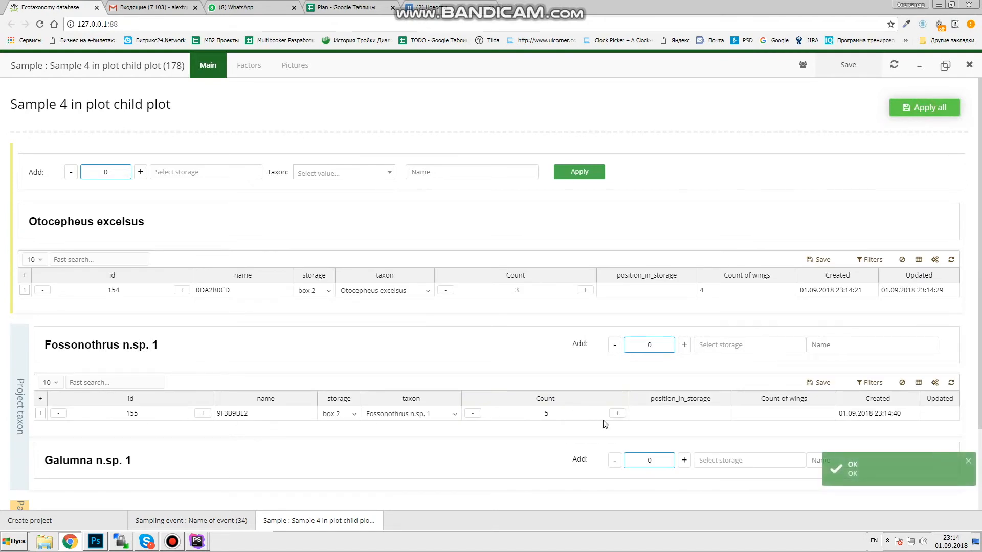
# Step: Enter "test" as the Count of wings of the Fossonothrus n.sp. 1 record, save it, and close the sample and sampling event
pyautogui.click(763, 412)
pyautogui.write('test')
pyautogui.click(818, 383)
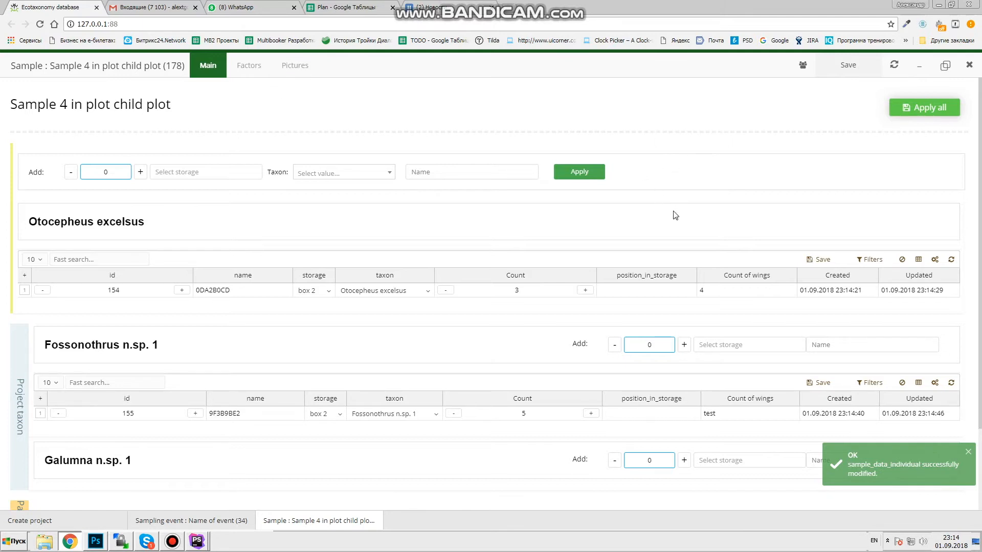
pyautogui.click(974, 69)
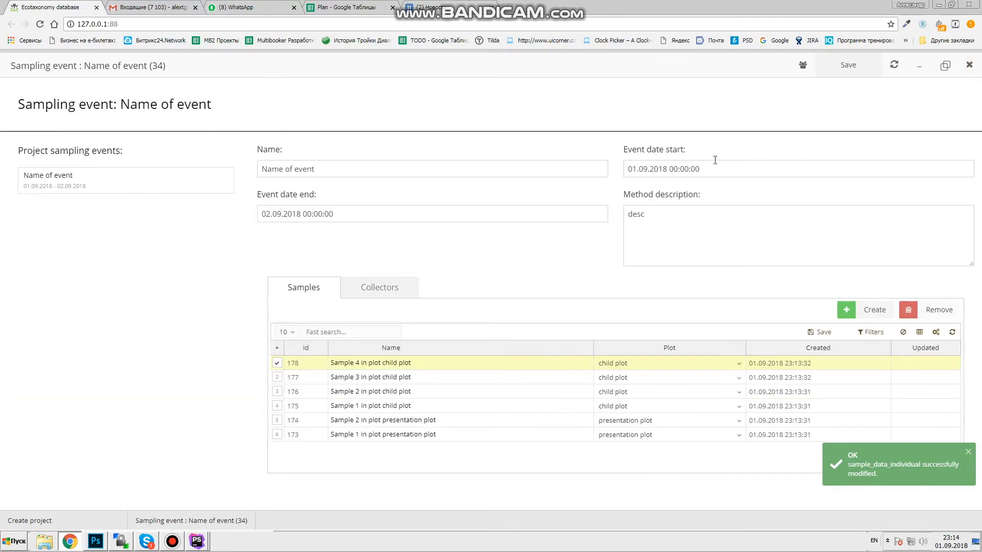
pyautogui.click(969, 65)
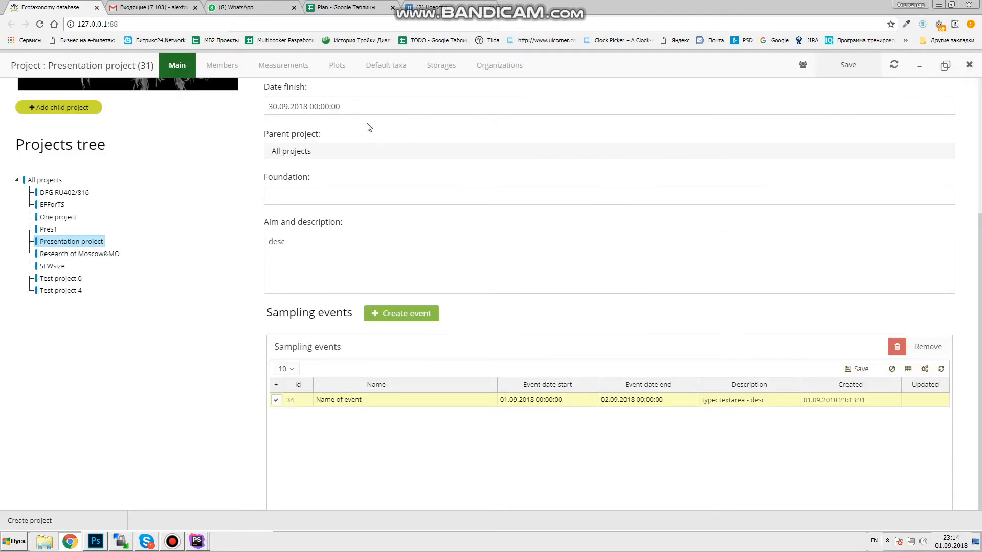
# Step: Refresh the project's storages list and open storage box 2
pyautogui.click(439, 67)
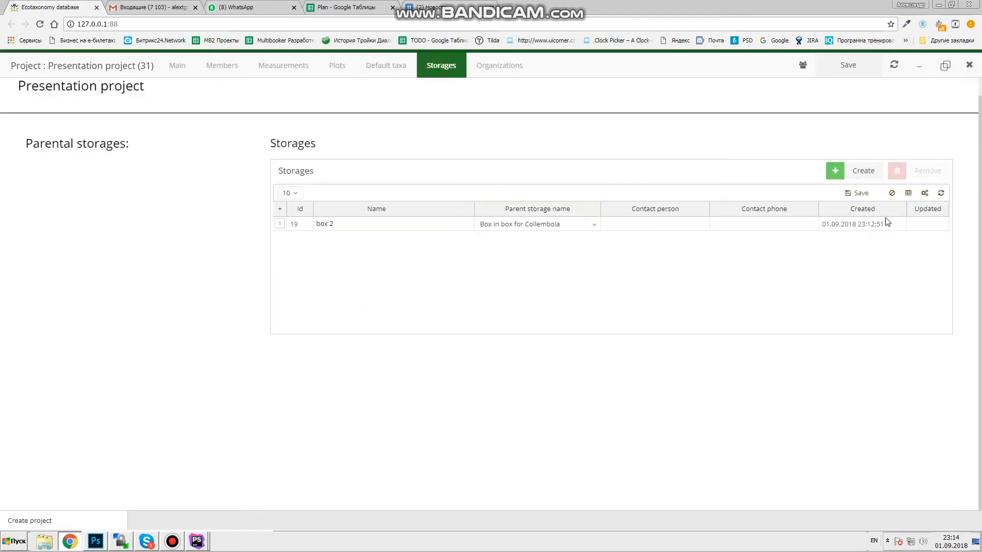
pyautogui.click(941, 194)
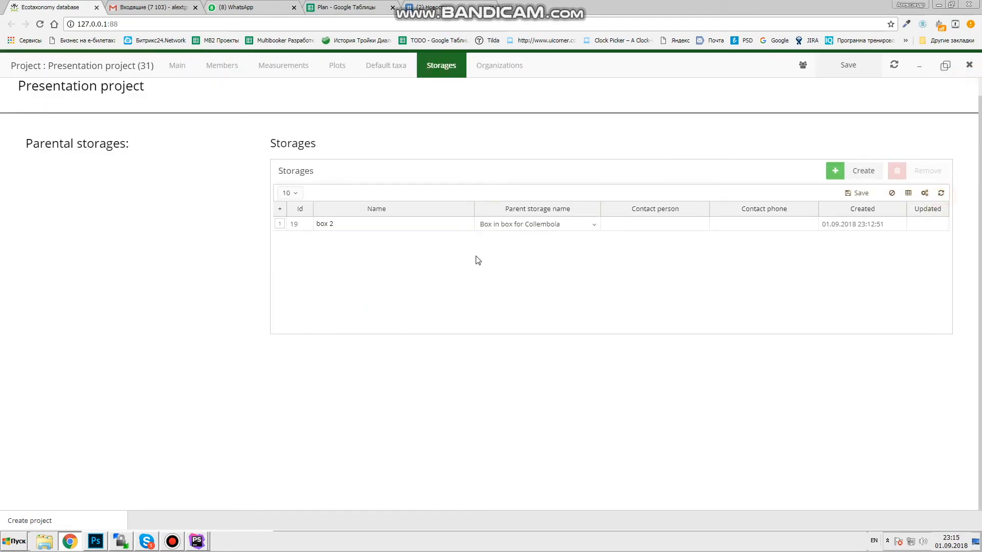
pyautogui.rightClick(349, 227)
pyautogui.click(373, 233)
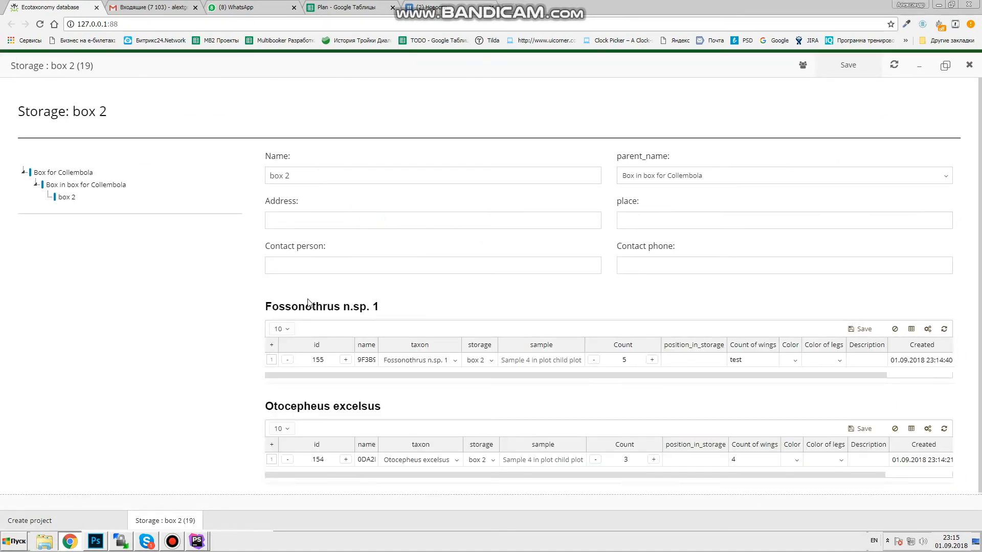
pyautogui.scroll(-1, 335, 293)
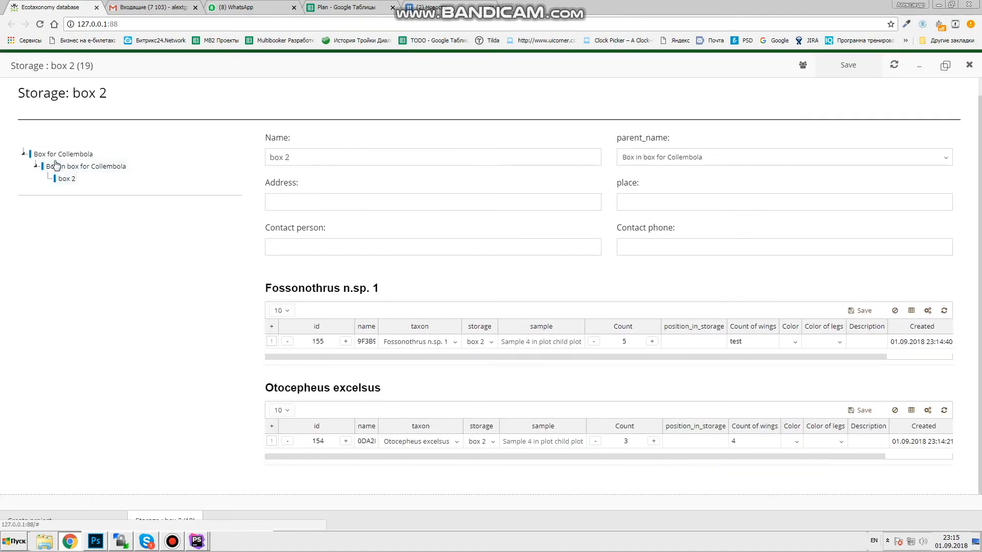
pyautogui.scroll(1, 132, 221)
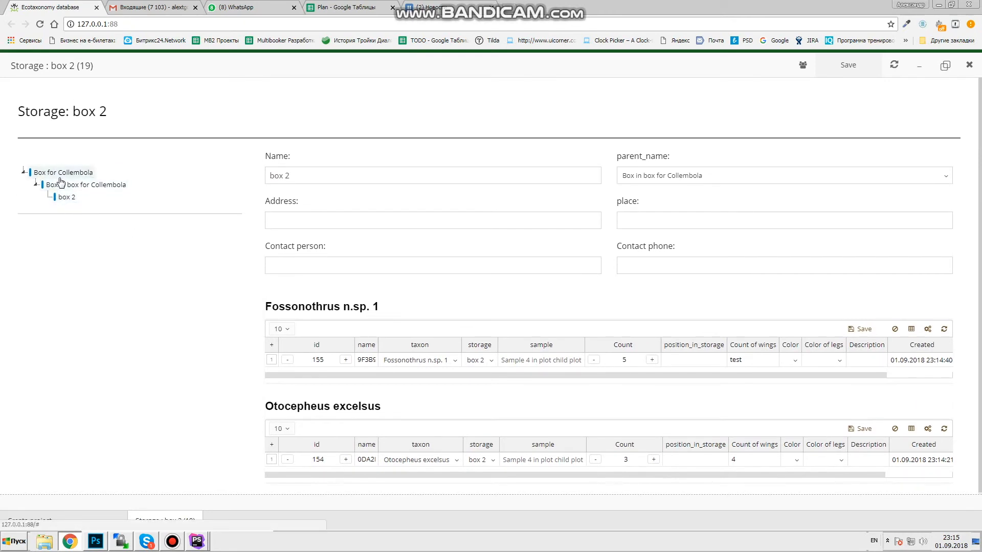
pyautogui.click(375, 218)
pyautogui.click(626, 221)
pyautogui.click(565, 262)
pyautogui.click(631, 282)
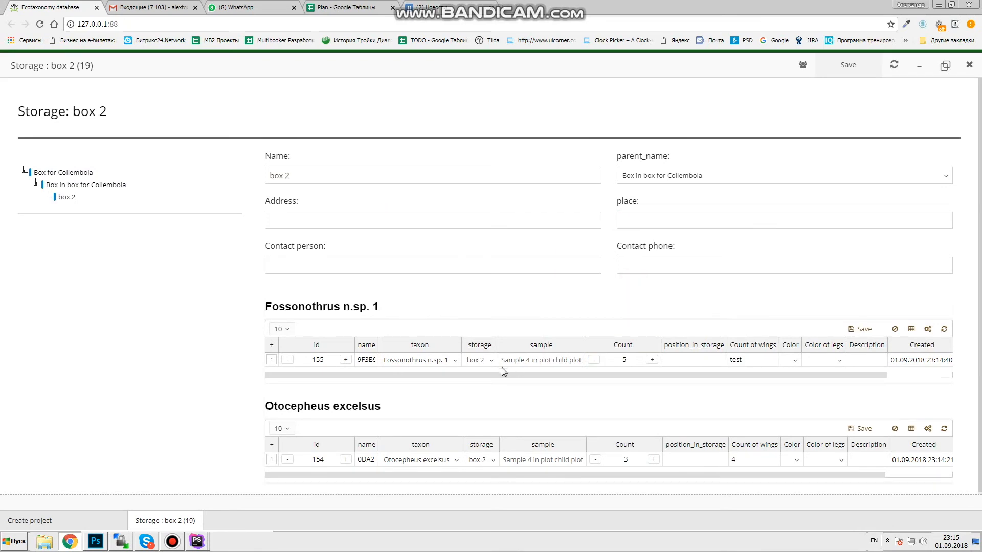
# Step: Split 2 individuals off the Fossonothrus n.sp. 1 record in box 2 into a separate record
pyautogui.scroll(-1, 460, 376)
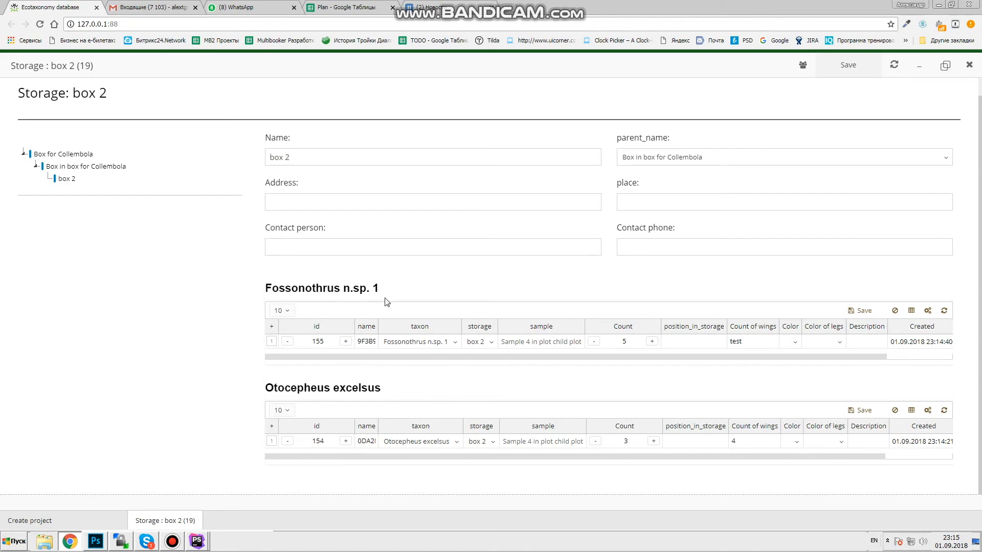
pyautogui.rightClick(558, 341)
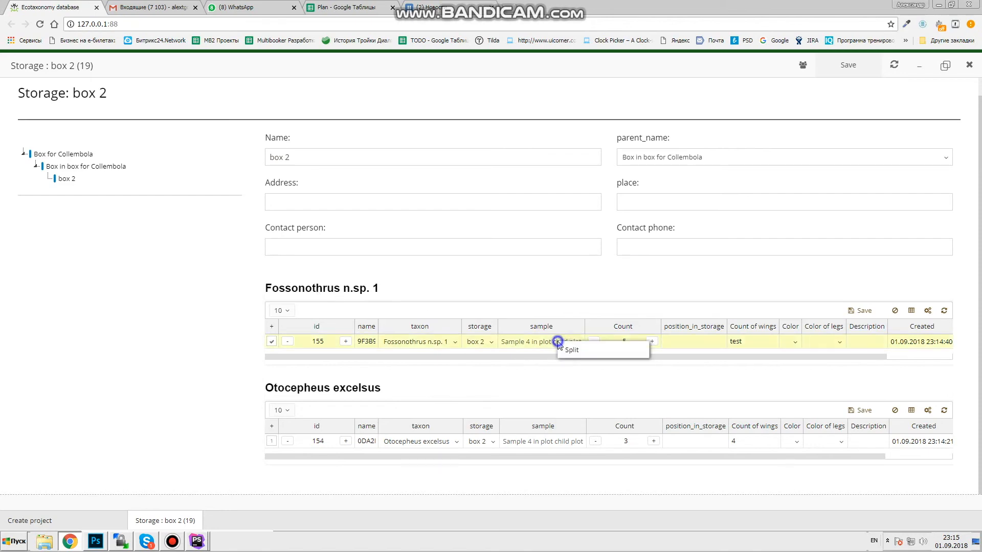
pyautogui.click(584, 352)
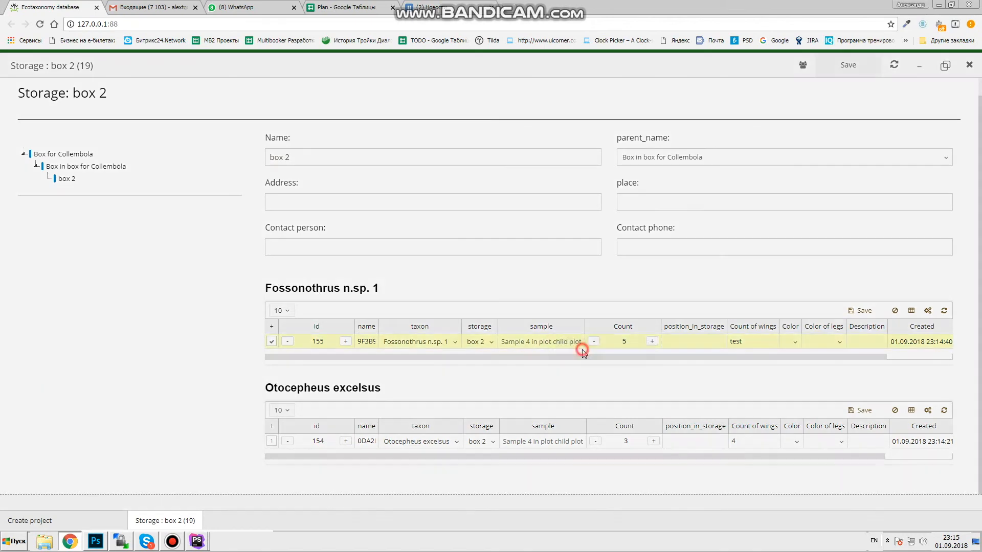
pyautogui.doubleClick(371, 138)
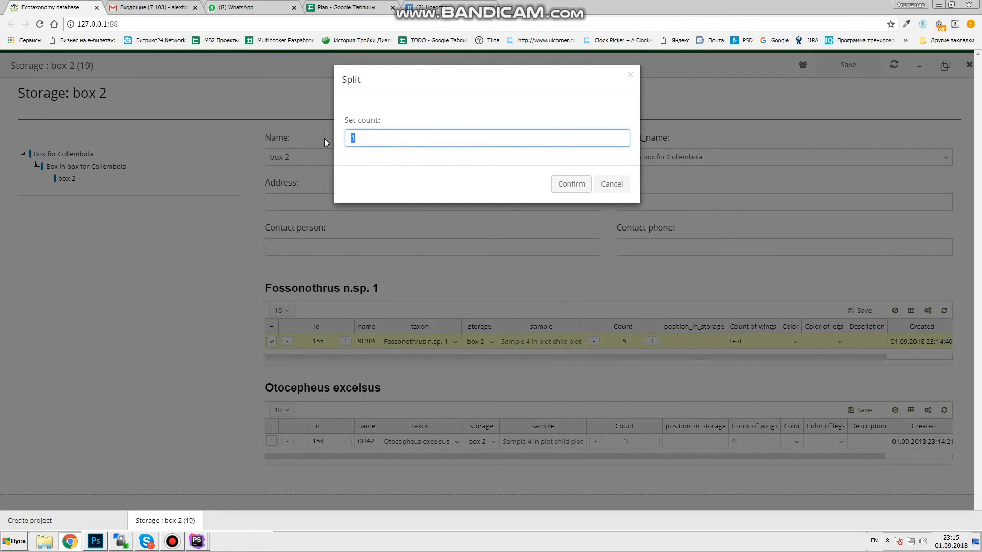
pyautogui.click(565, 187)
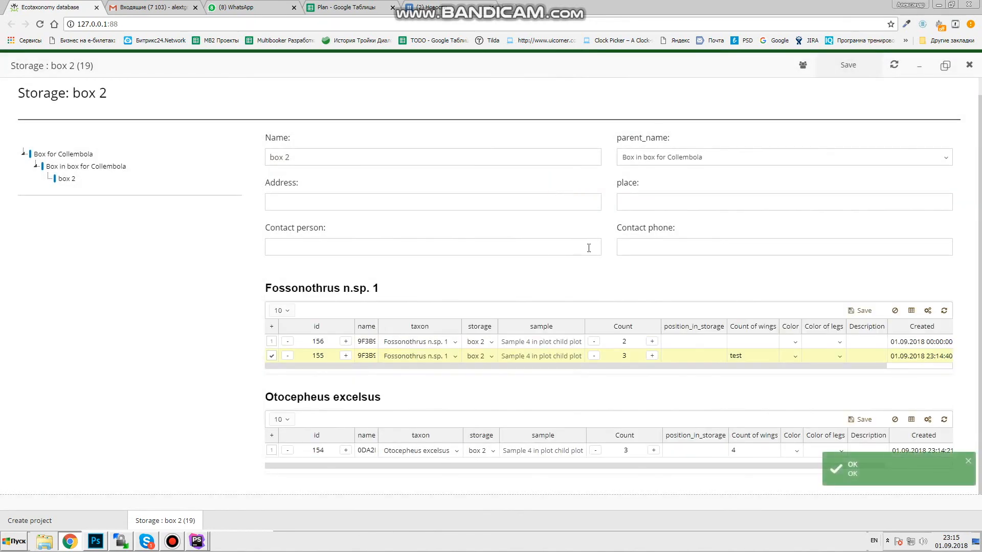
pyautogui.click(409, 342)
pyautogui.click(314, 344)
pyautogui.click(436, 341)
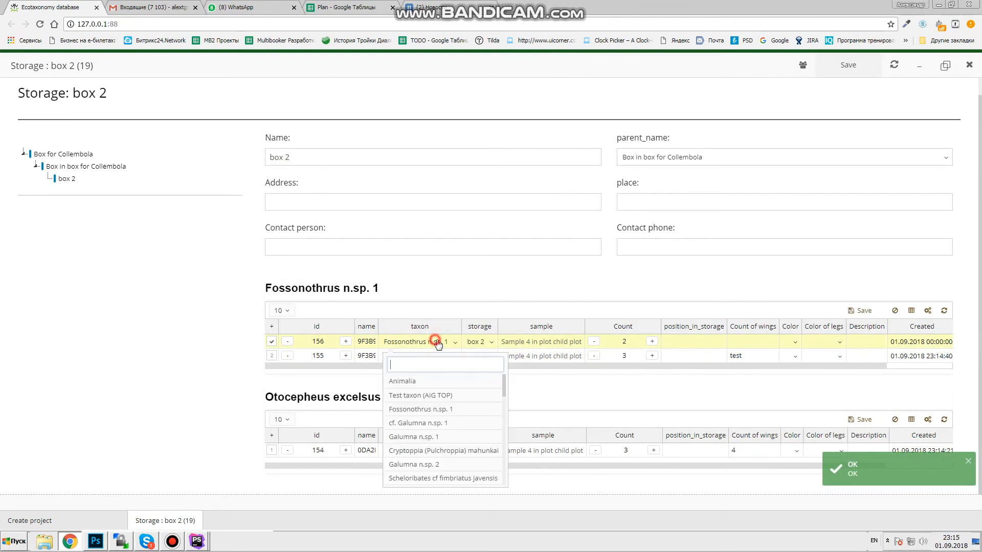
pyautogui.click(134, 377)
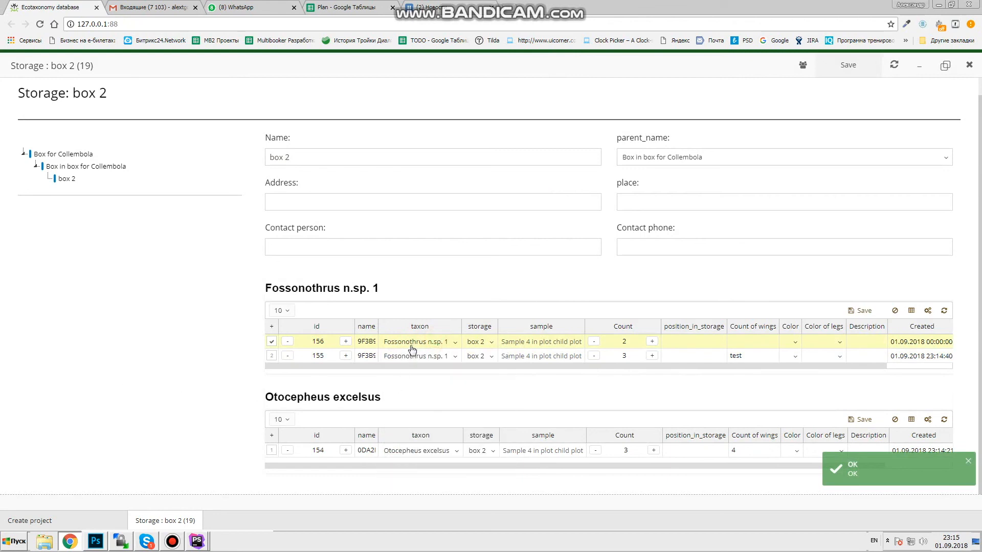